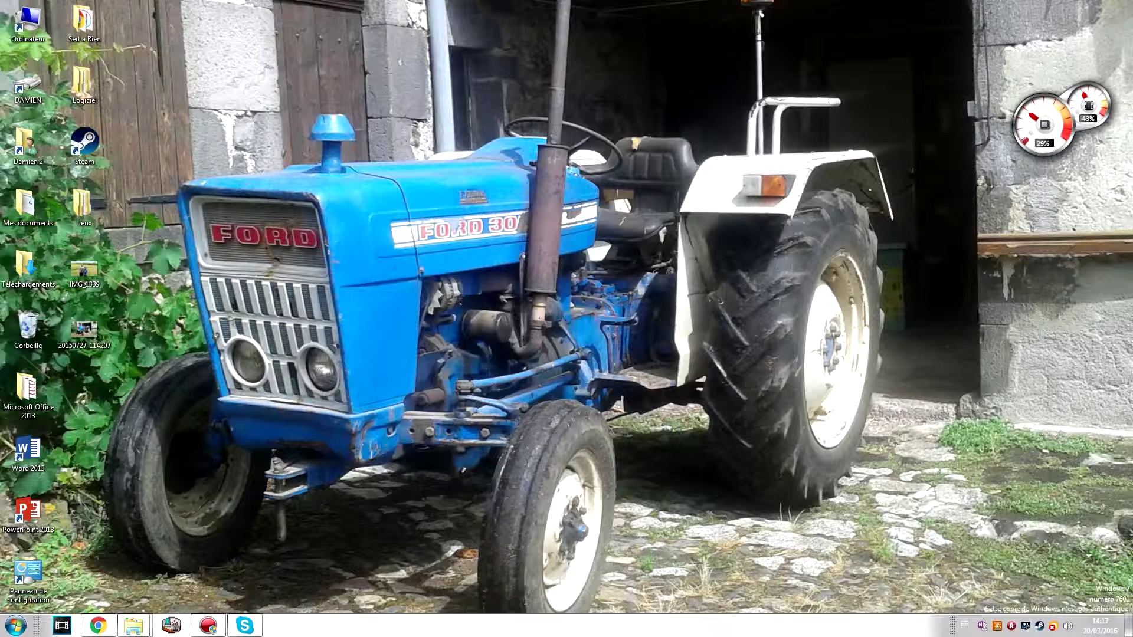
- Open Sony Vegas Pro 13.0 from the shortcut in the Montage folder
mouse_move(133, 626)
click(80, 555)
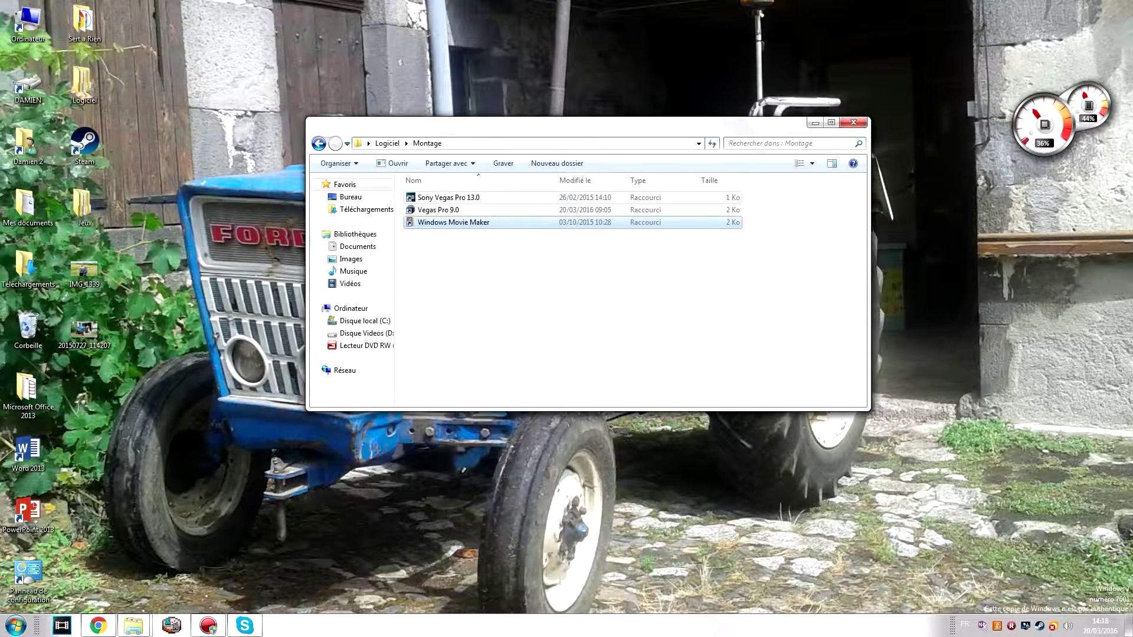
click(449, 198)
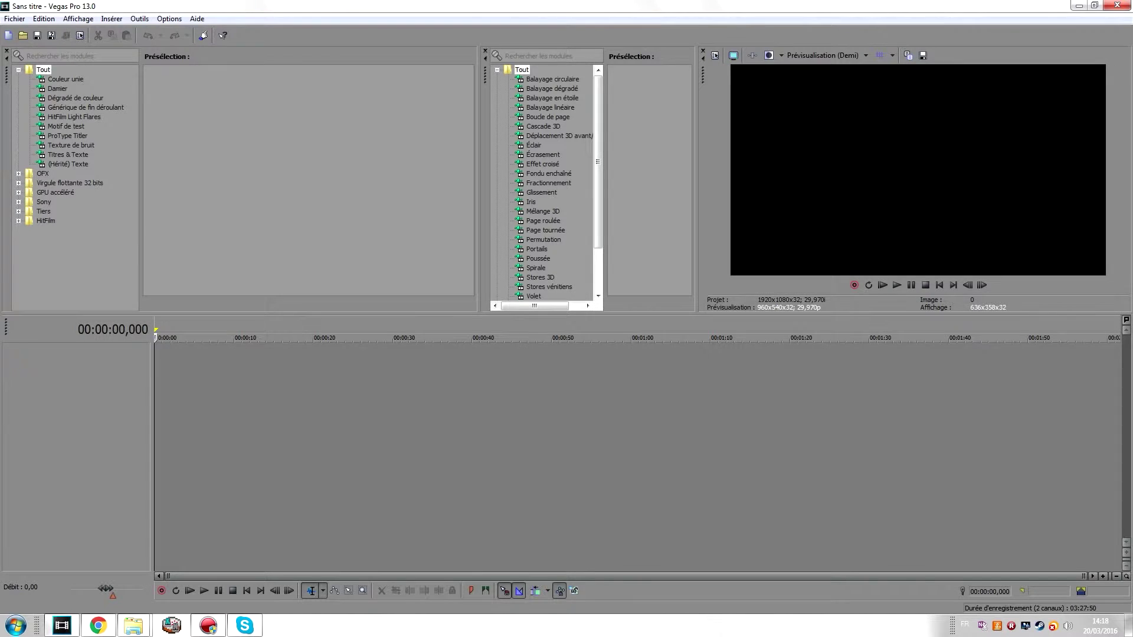
- Add the GoPro Intro video from the urgent folder to the start of the timeline and put the folder window away
mouse_move(133, 626)
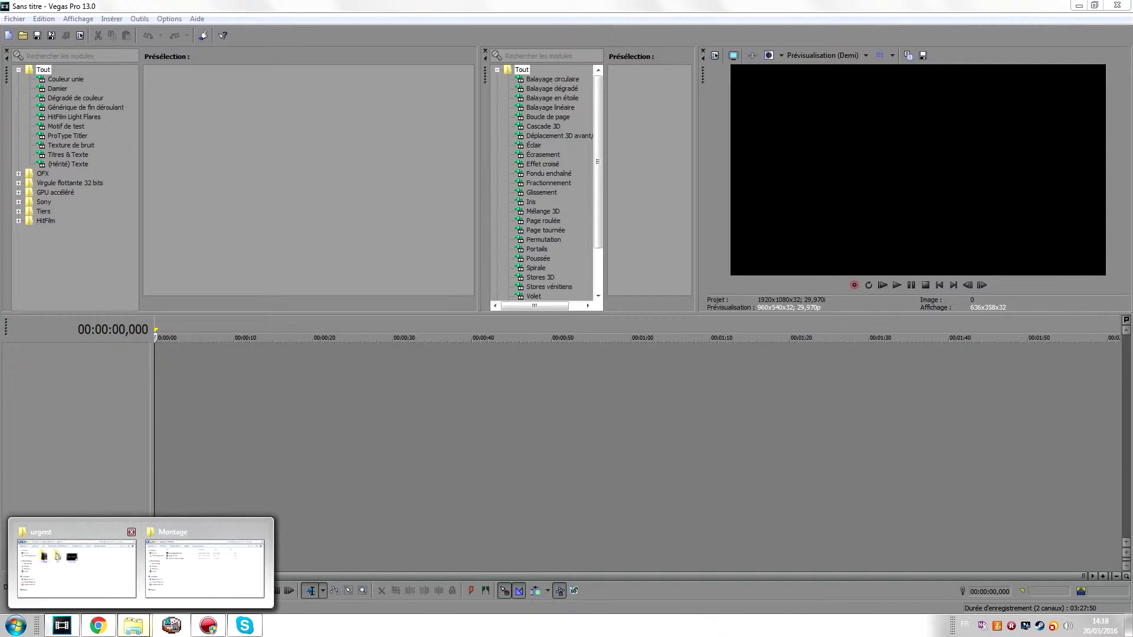
click(74, 546)
drag(765, 402, 171, 368)
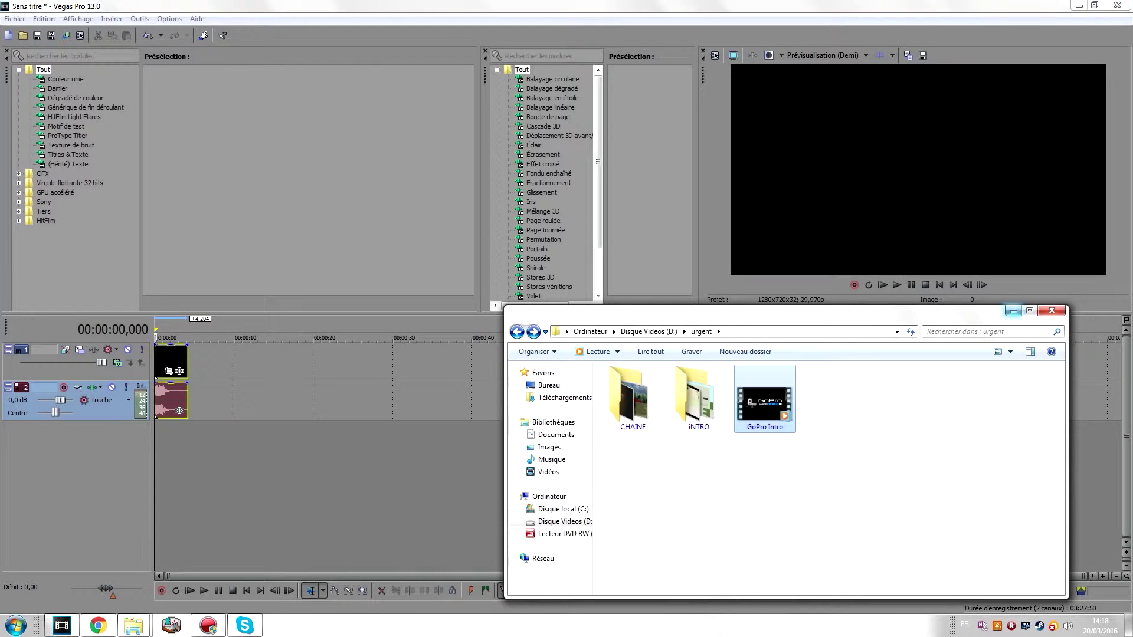
click(1014, 312)
- Preview the GoPro intro and lower the audio track's volume to -27.6 dB
click(897, 285)
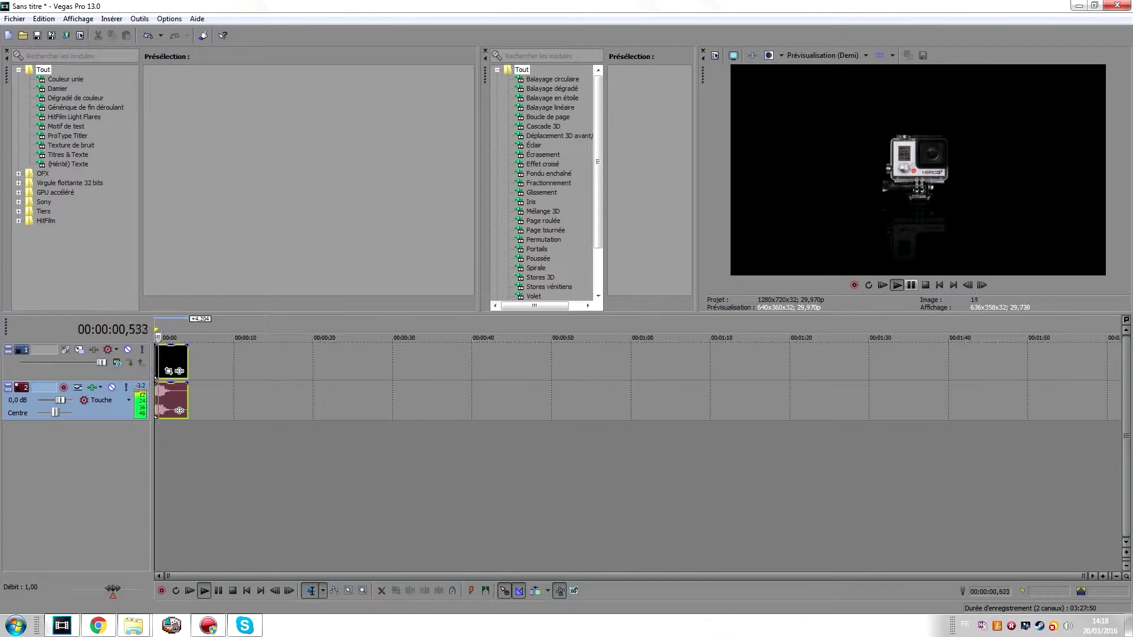
click(912, 285)
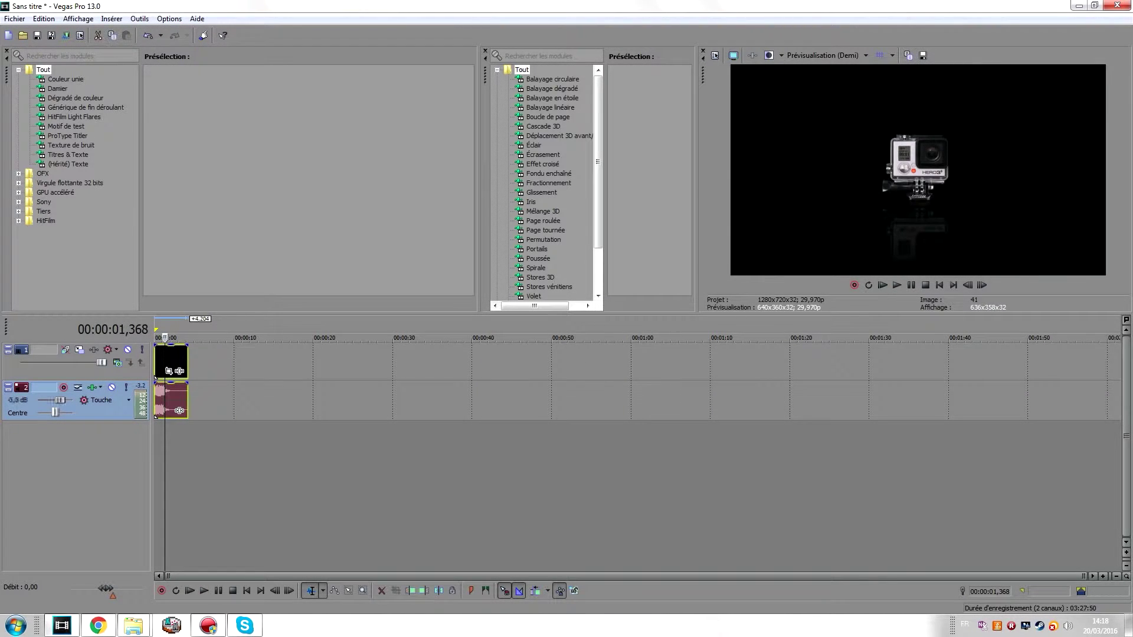
click(896, 285)
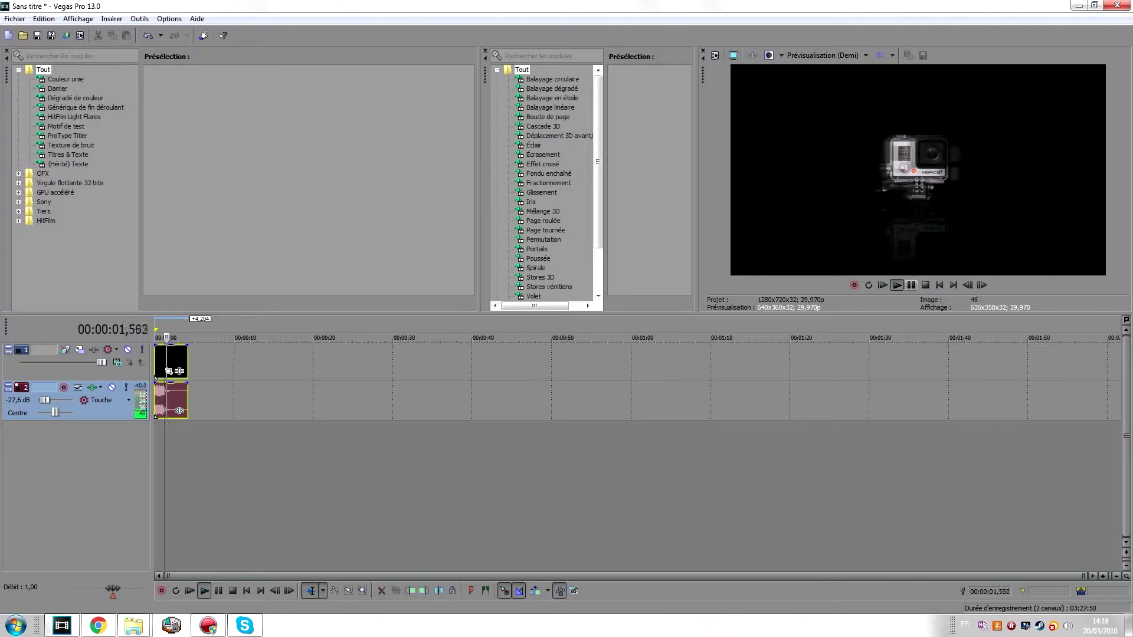
click(911, 285)
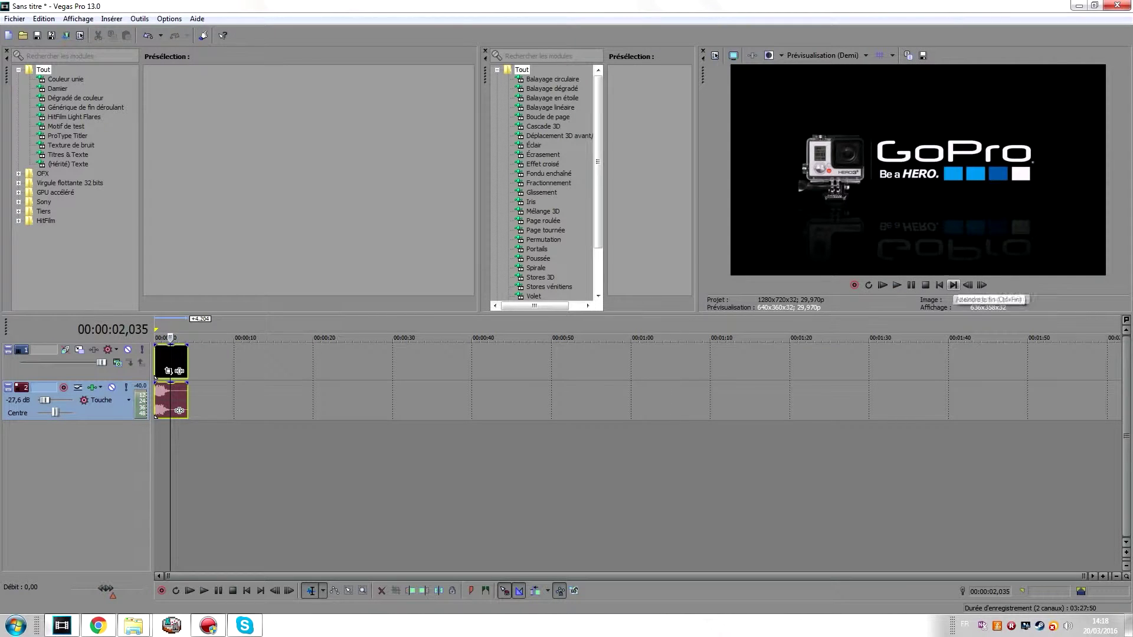
click(163, 399)
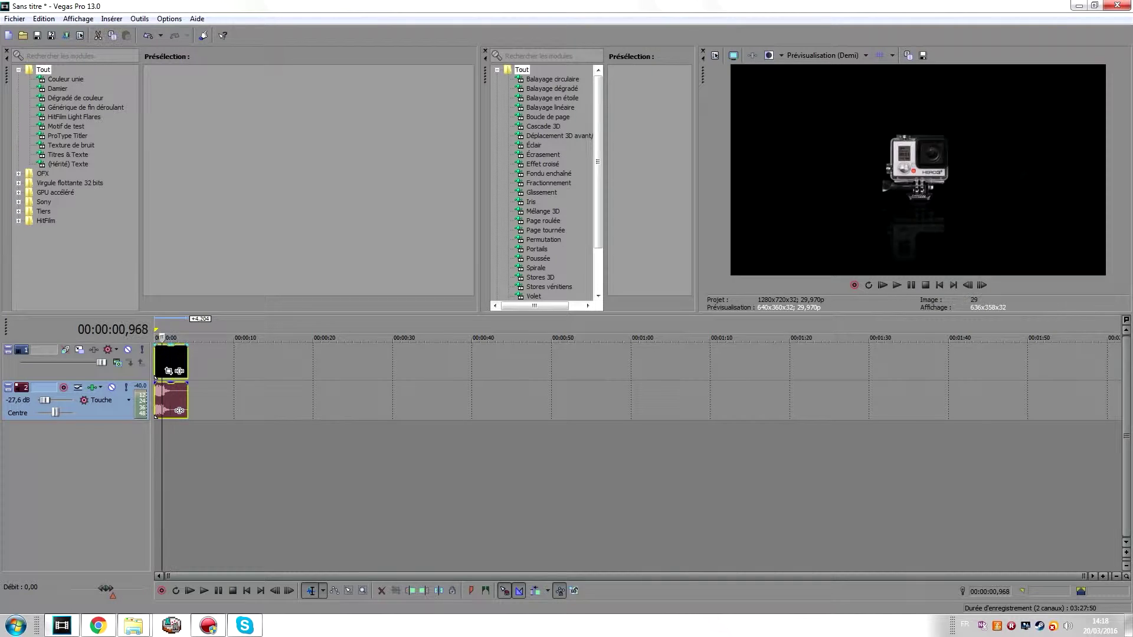
scroll(163, 400, up, 4)
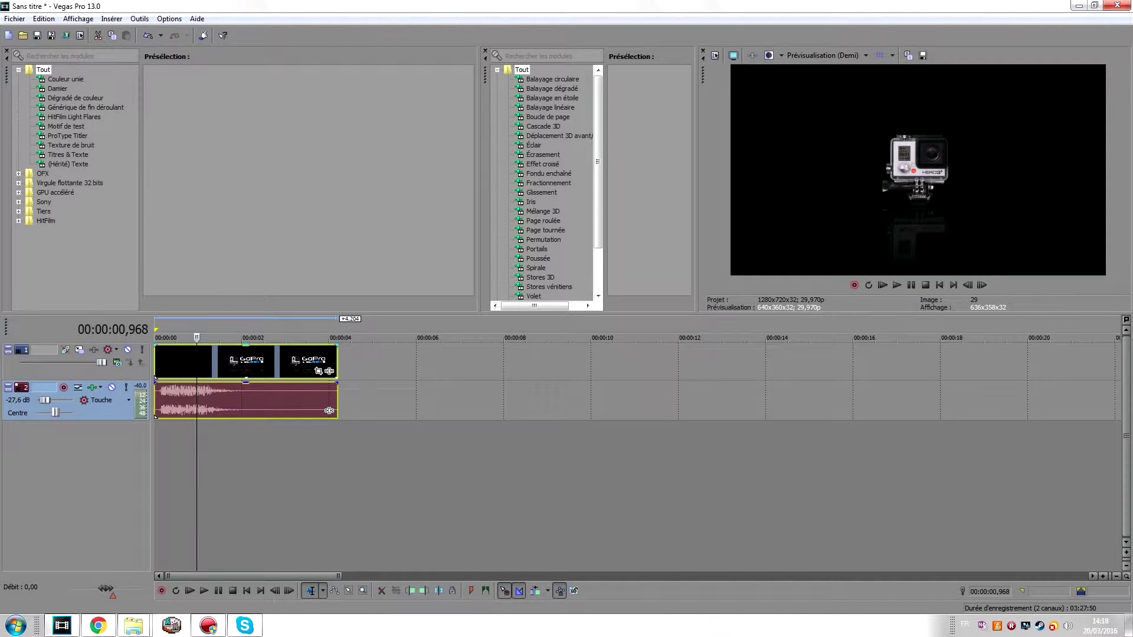
right_click(217, 407)
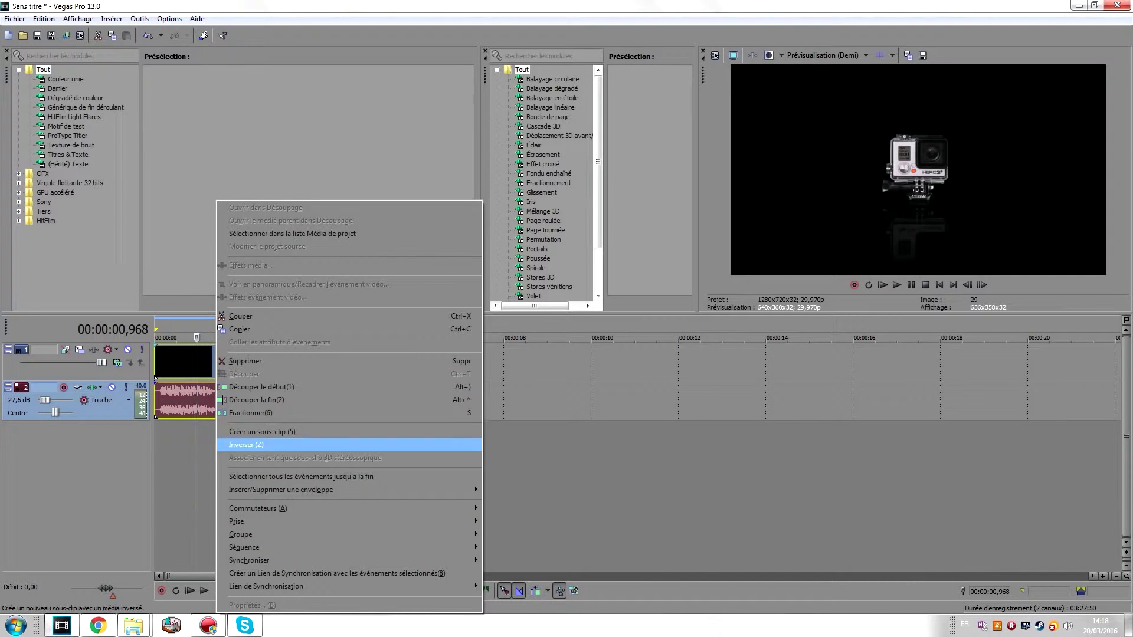
mouse_move(354, 490)
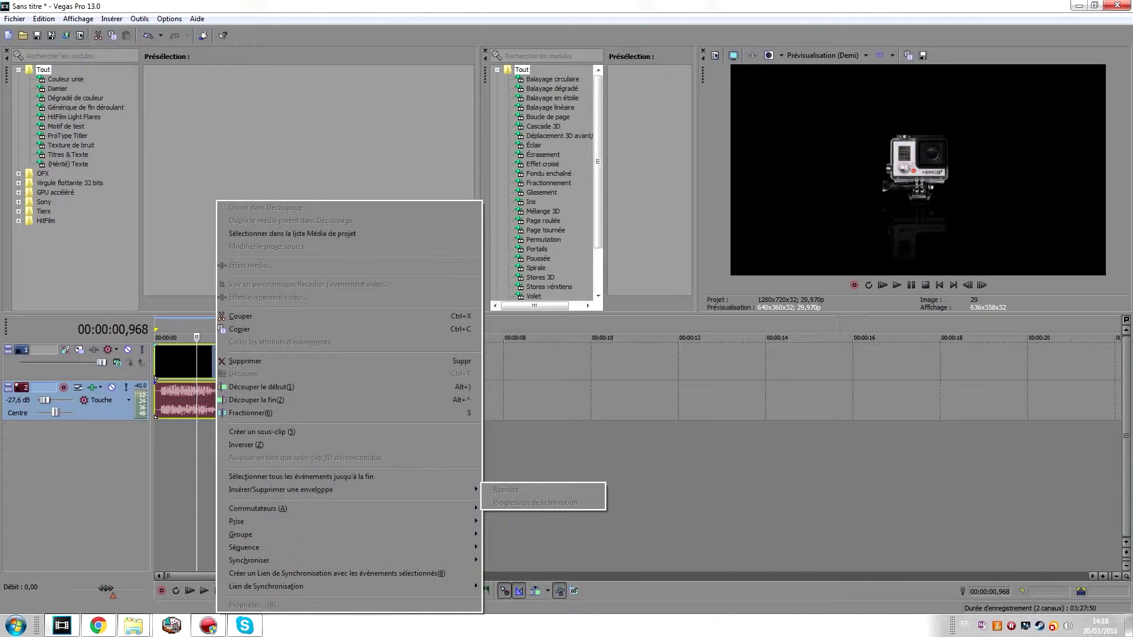
click(211, 362)
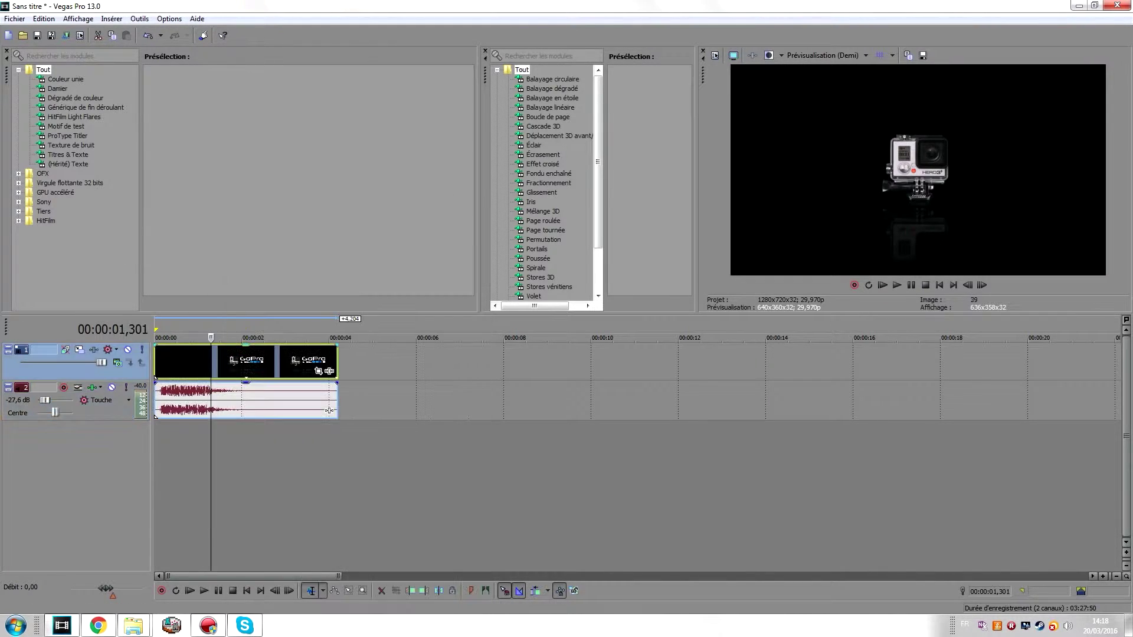
right_click(227, 362)
mouse_move(354, 509)
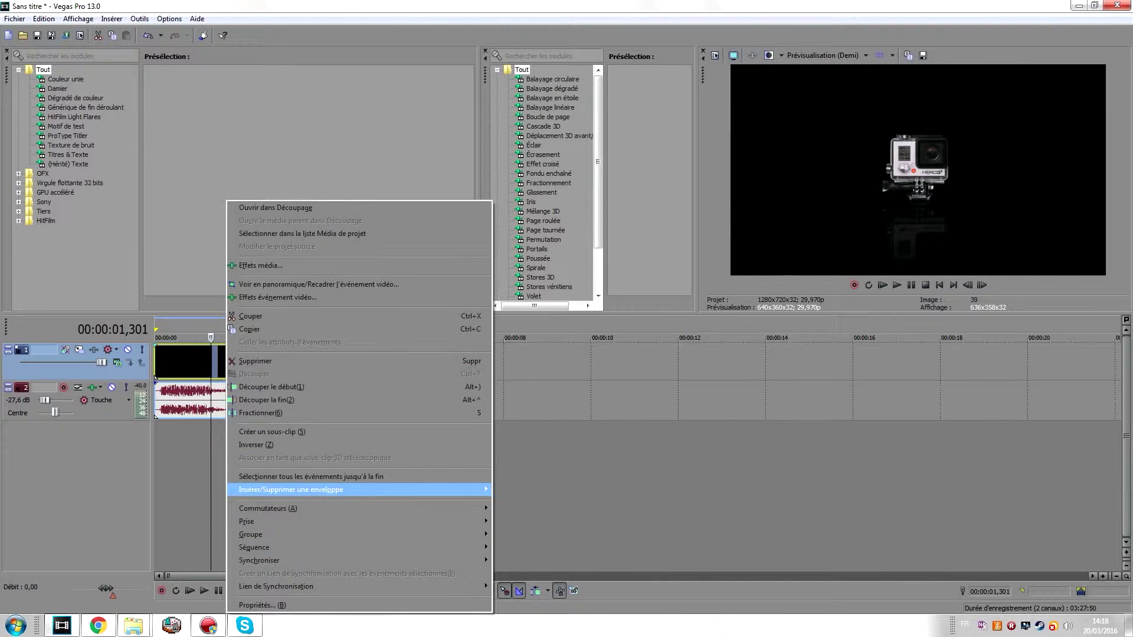
key(Escape)
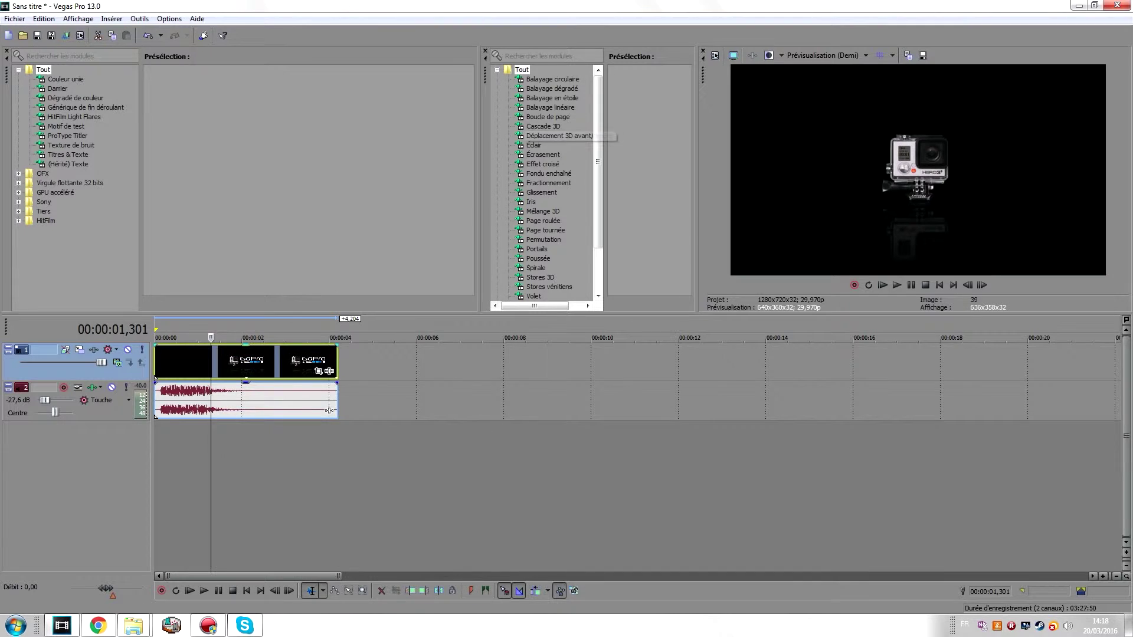
- Split the intro's video and audio at 00:00:01,535, just before the logo animation
click(940, 285)
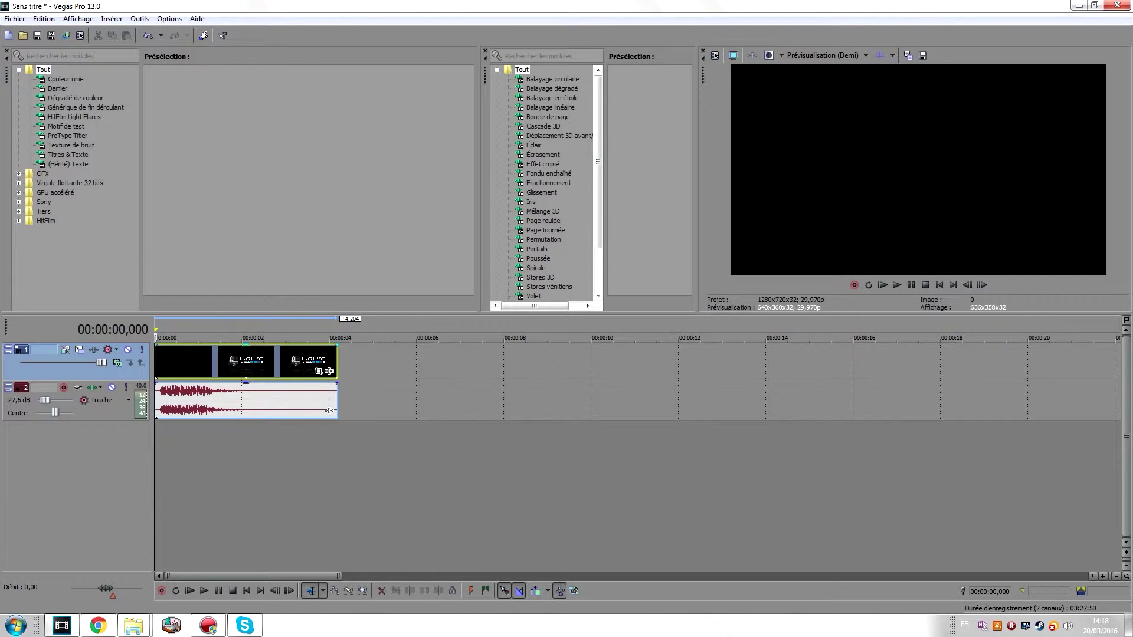
key(space)
click(981, 285)
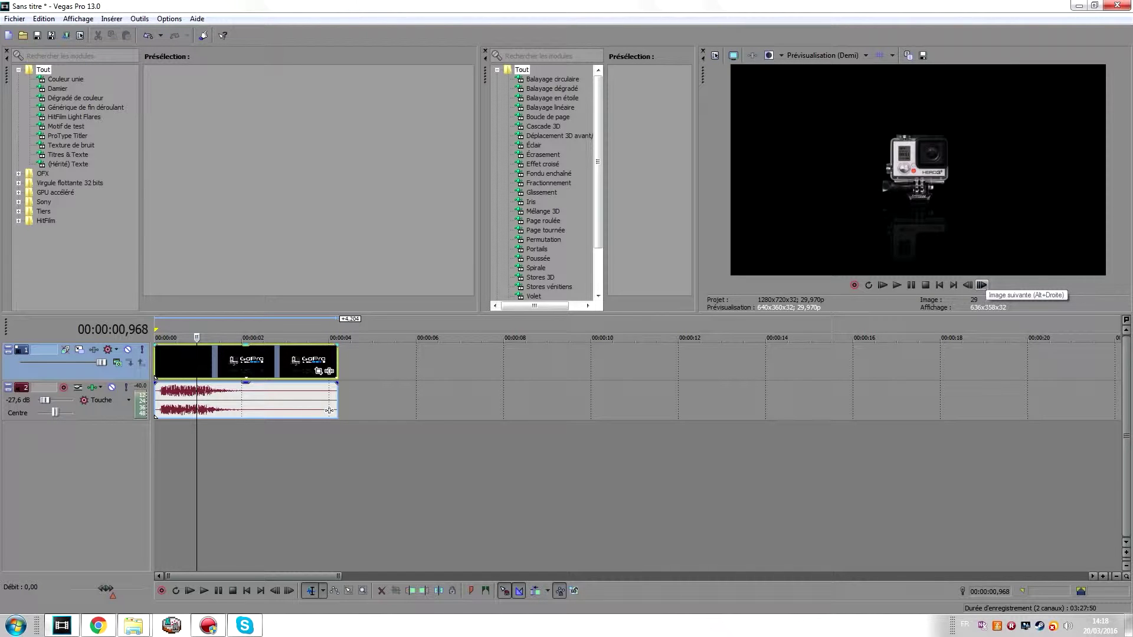
click(982, 285)
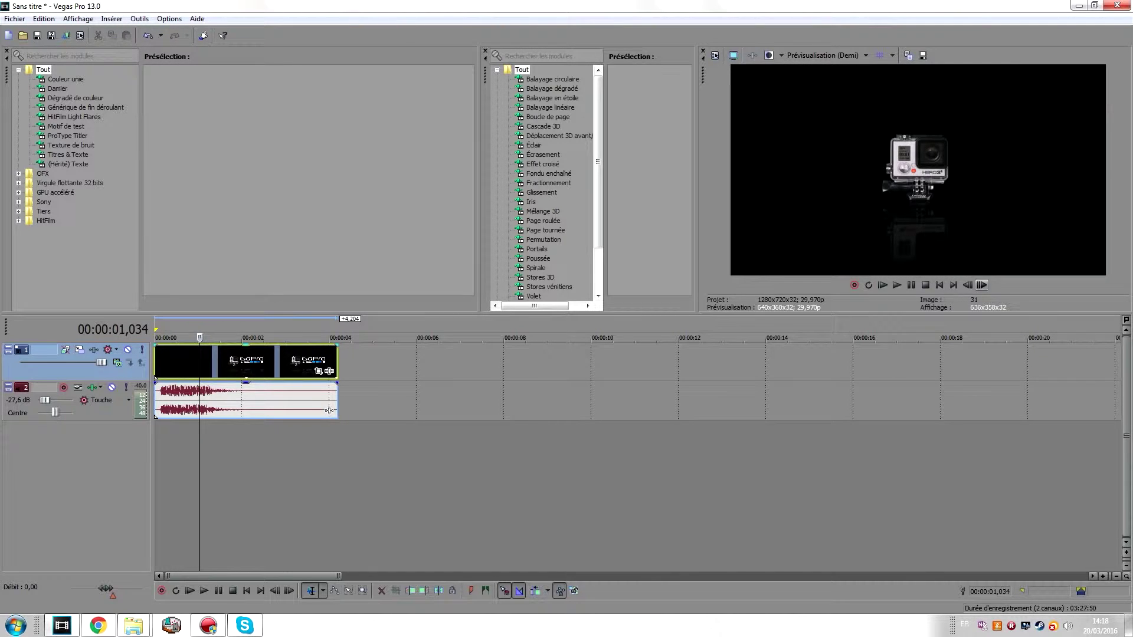
click(967, 285)
click(981, 285)
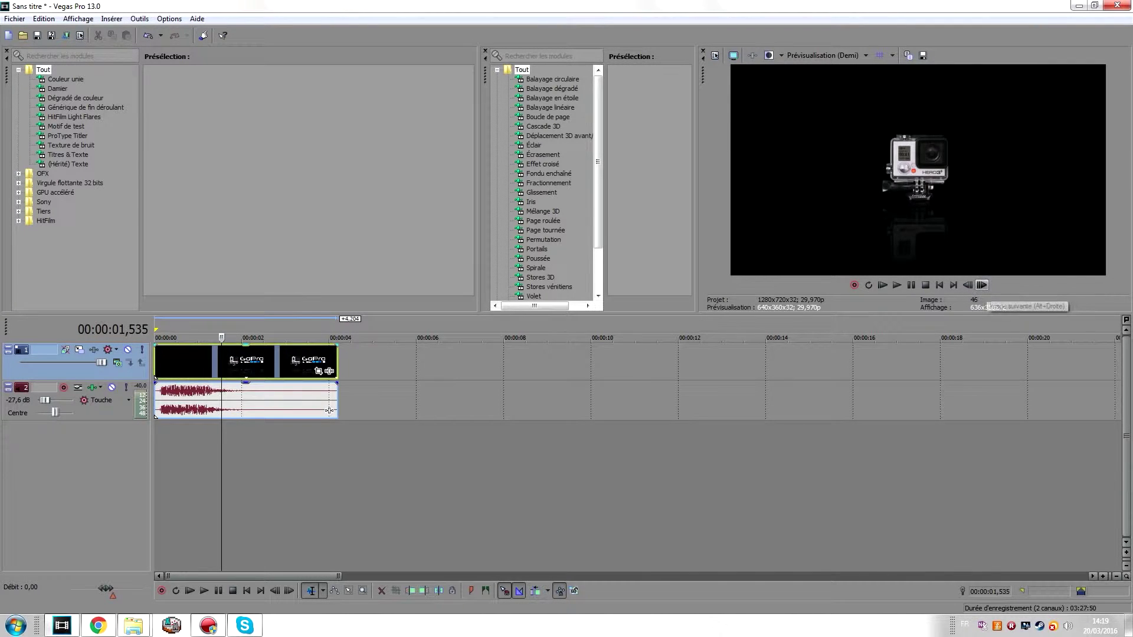
click(981, 285)
click(968, 285)
right_click(282, 408)
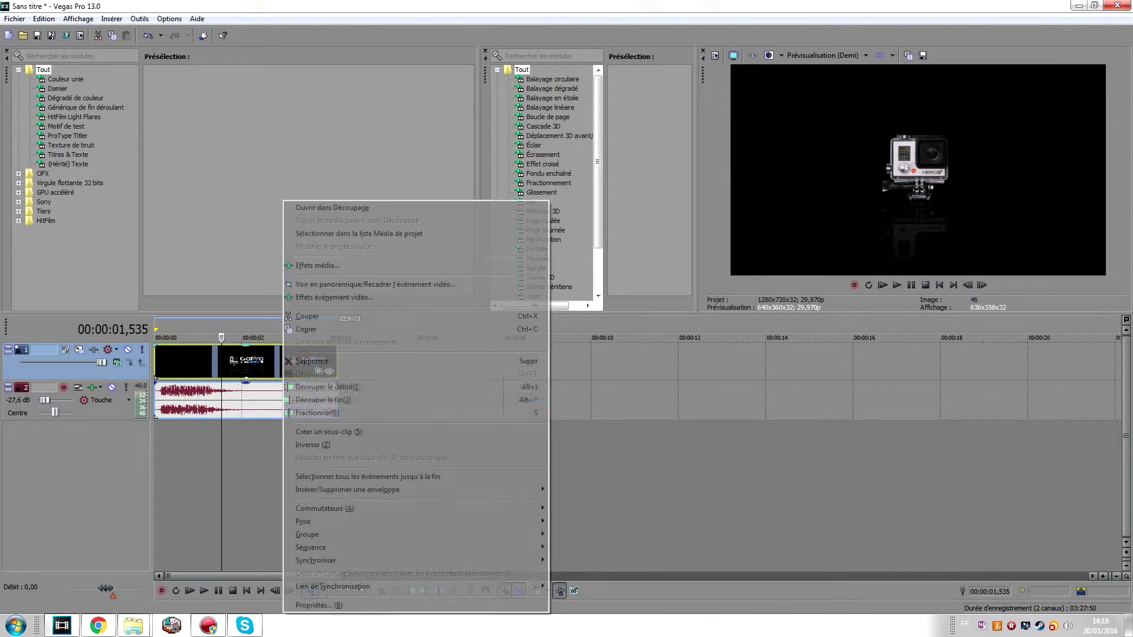
click(295, 412)
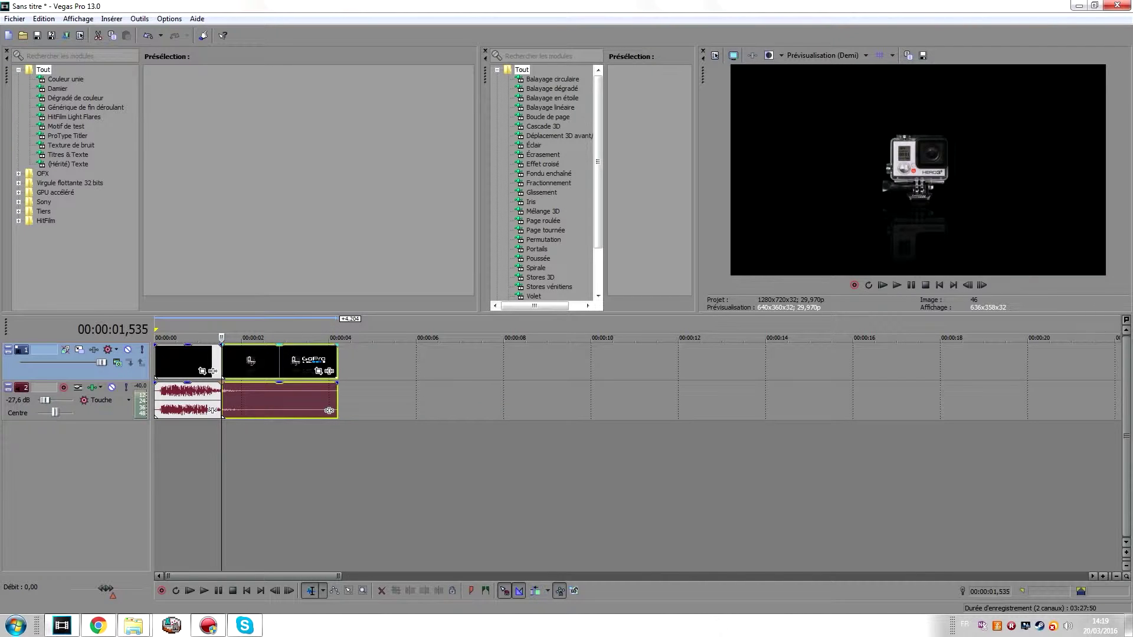
- Split the second part of the intro, video and audio, at 00:00:02,970
click(260, 398)
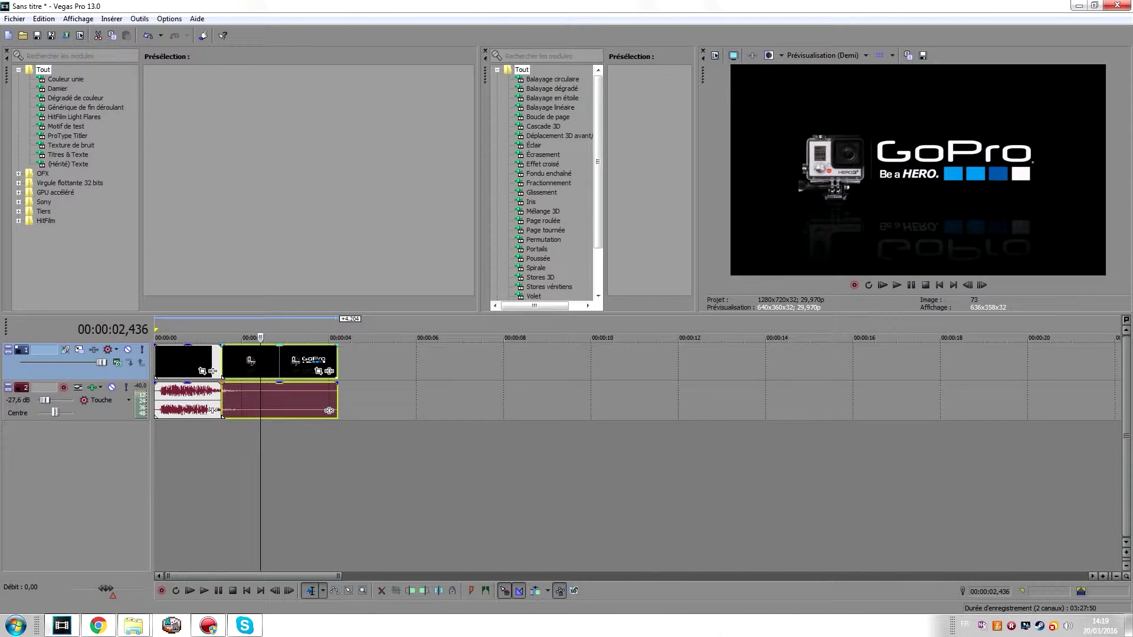
click(982, 285)
click(968, 286)
click(982, 285)
click(981, 285)
click(981, 285)
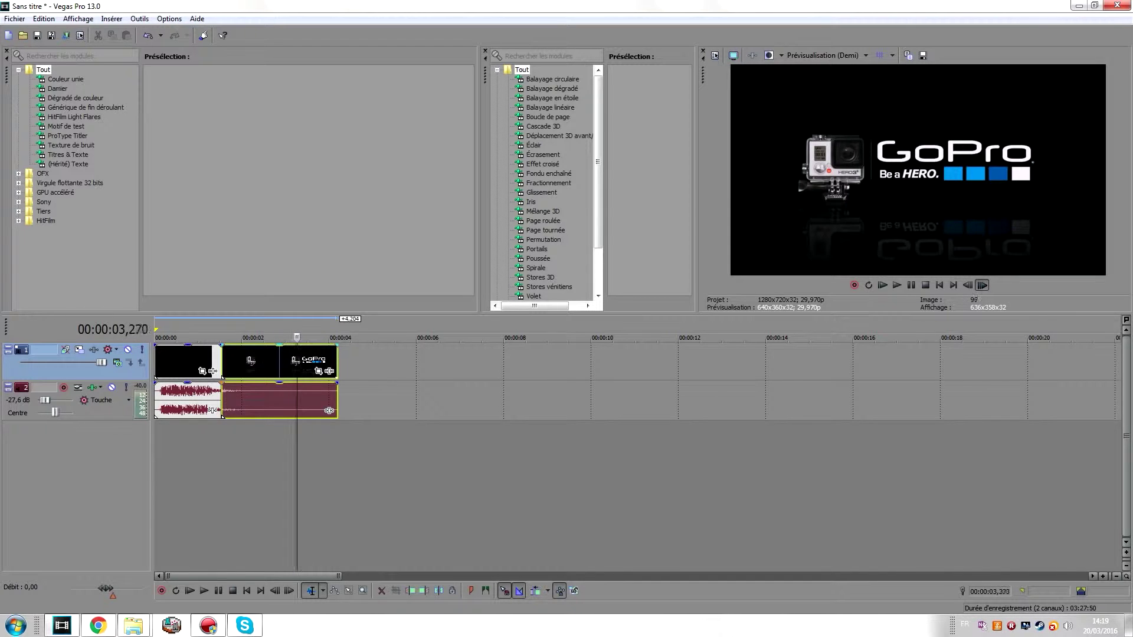
key(Left)
key(Left)
key(Left)
key(Left)
key(Left)
key(Left)
key(Left)
key(Left)
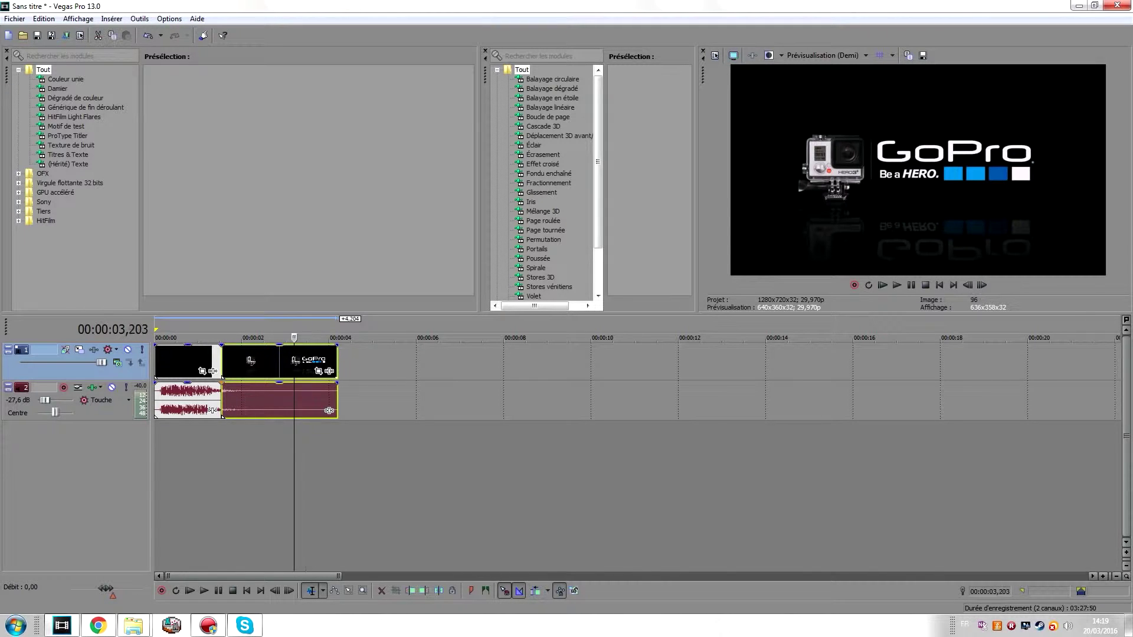
click(283, 361)
right_click(305, 361)
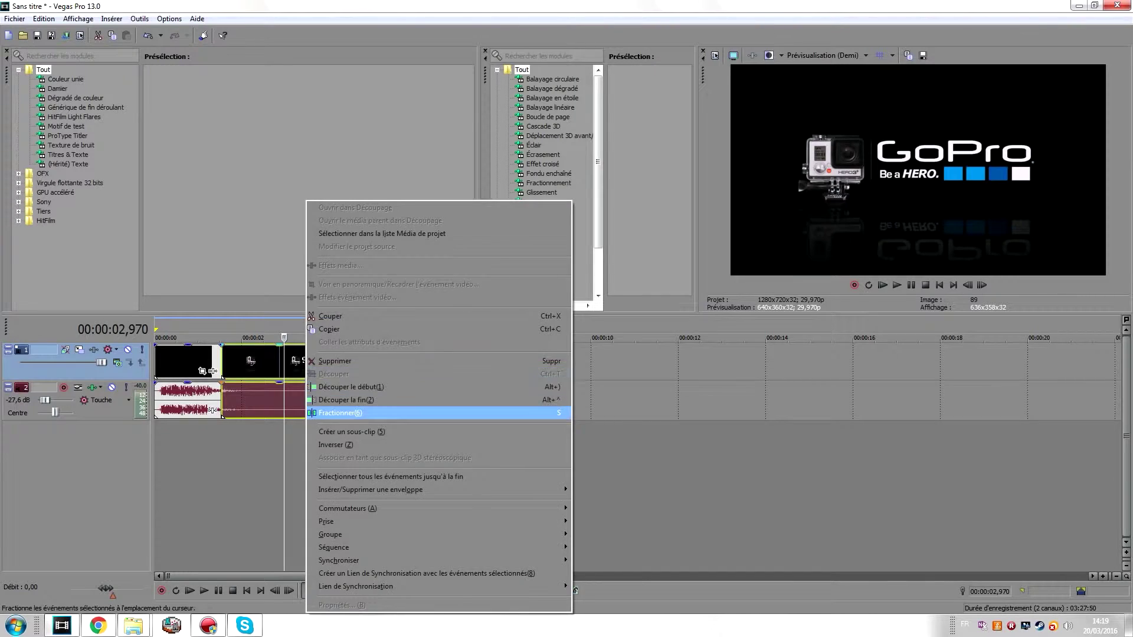
click(336, 412)
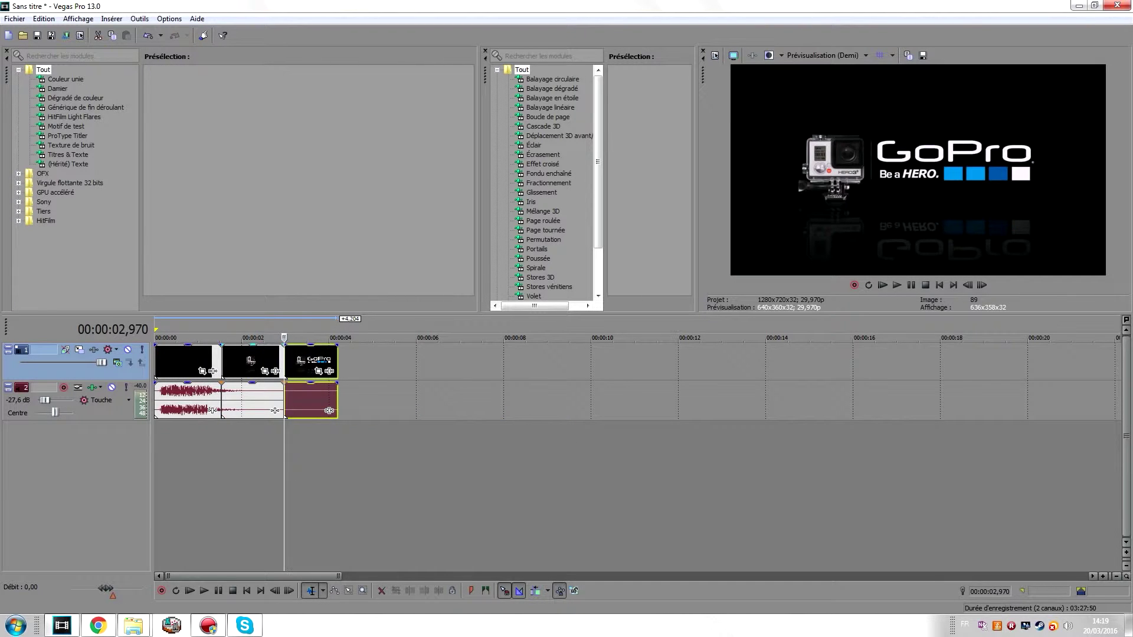
- Move the last segment away from the others to about 5 seconds and delete the first segment
drag(311, 361, 406, 361)
click(214, 338)
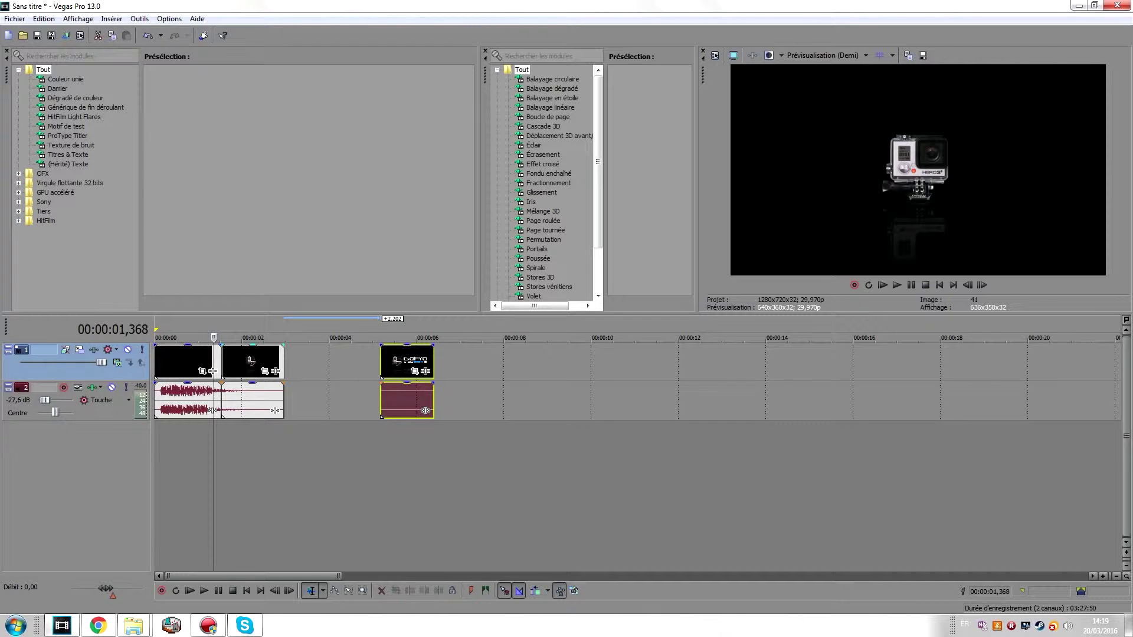
right_click(189, 360)
click(216, 362)
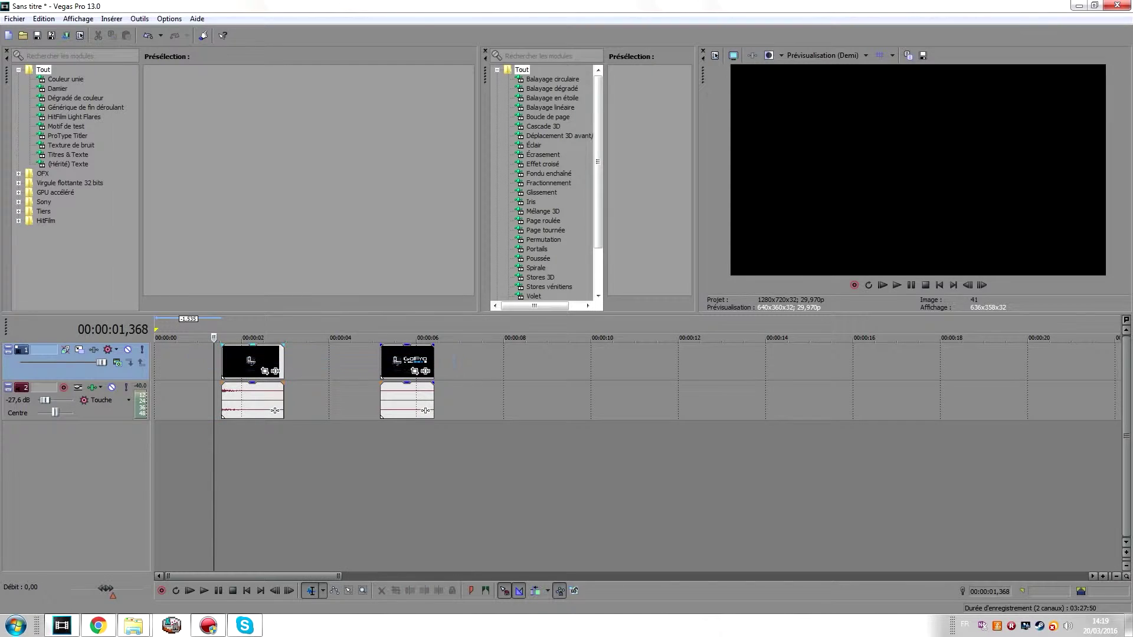
- Move the middle segment to the start of the timeline and delete the last segment
drag(251, 361, 183, 361)
drag(399, 361, 318, 361)
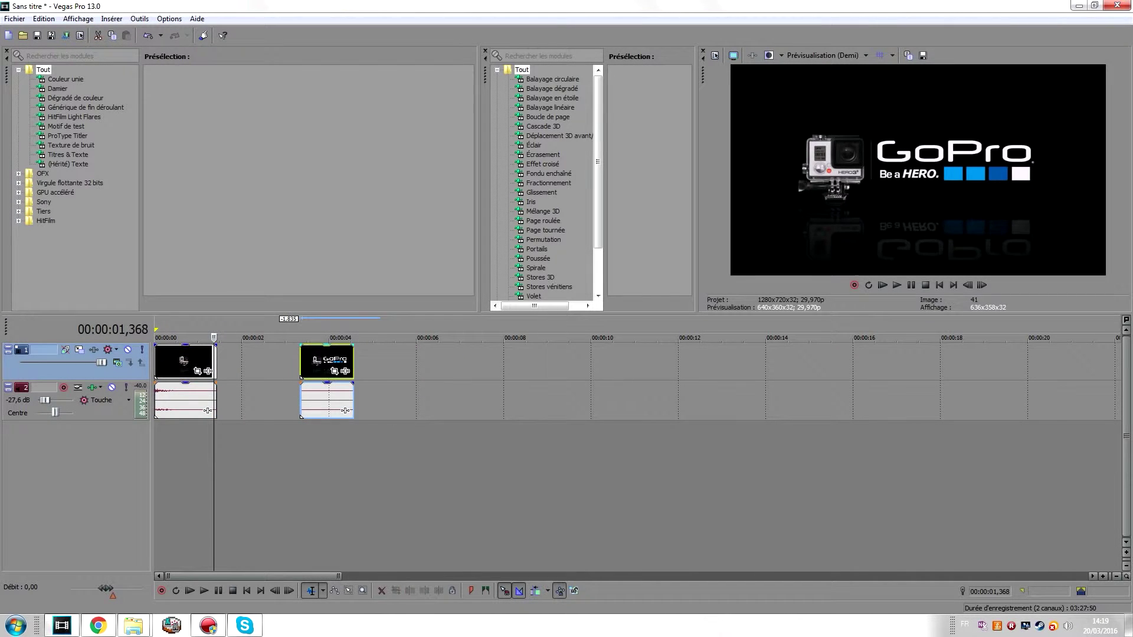
right_click(319, 361)
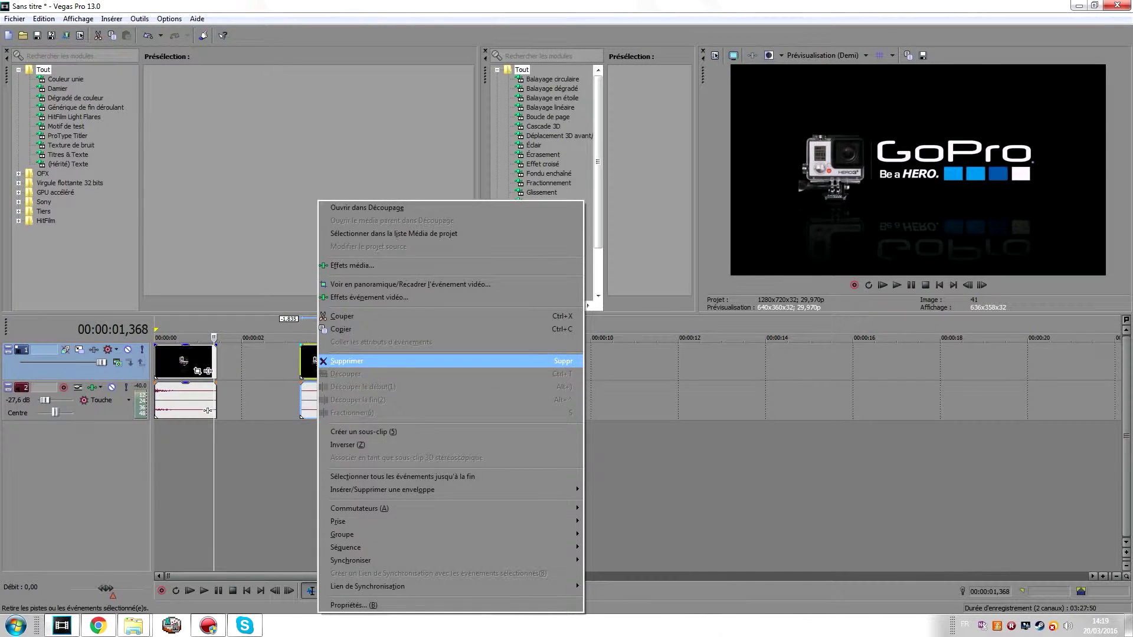
click(347, 361)
- Duplicate the remaining segment and place the copy directly after the original, without overlap
right_click(183, 361)
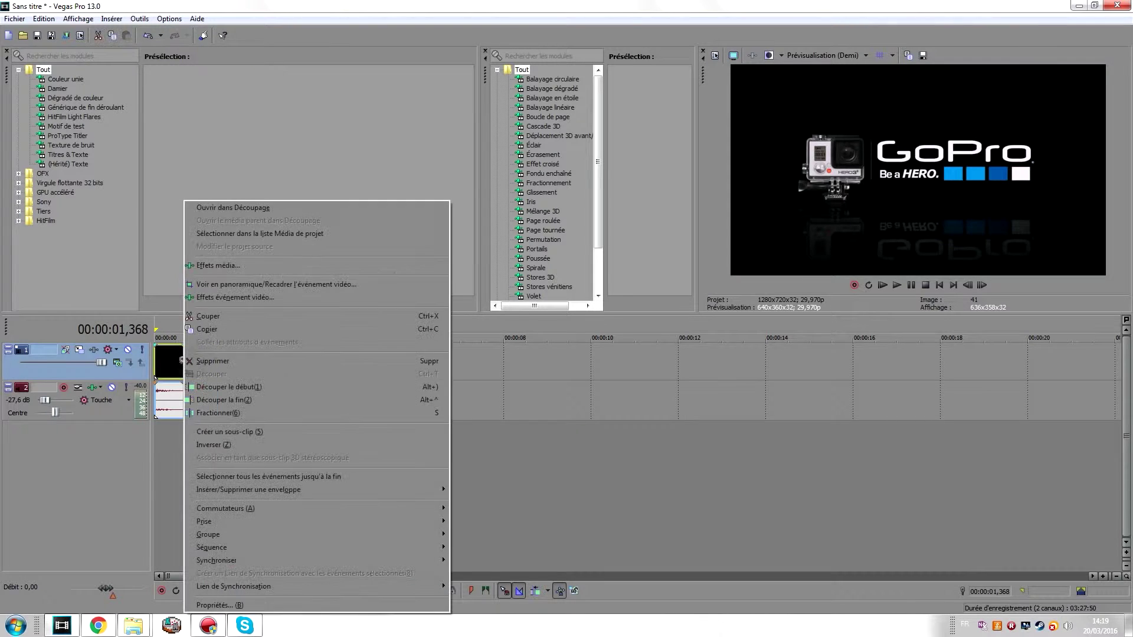
click(204, 329)
right_click(253, 361)
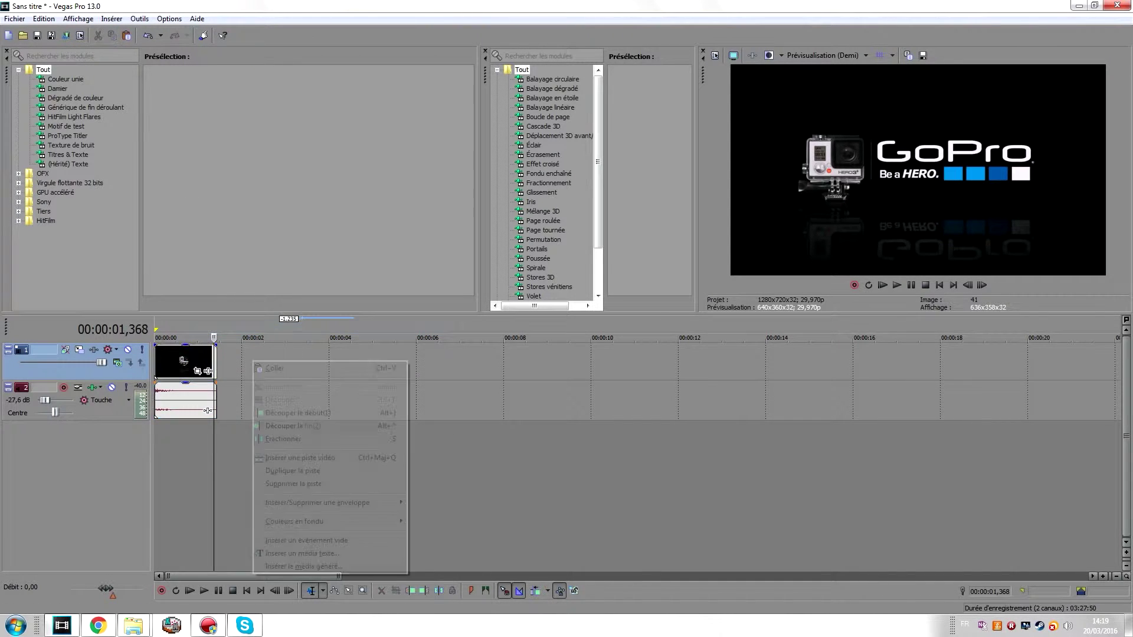
click(277, 368)
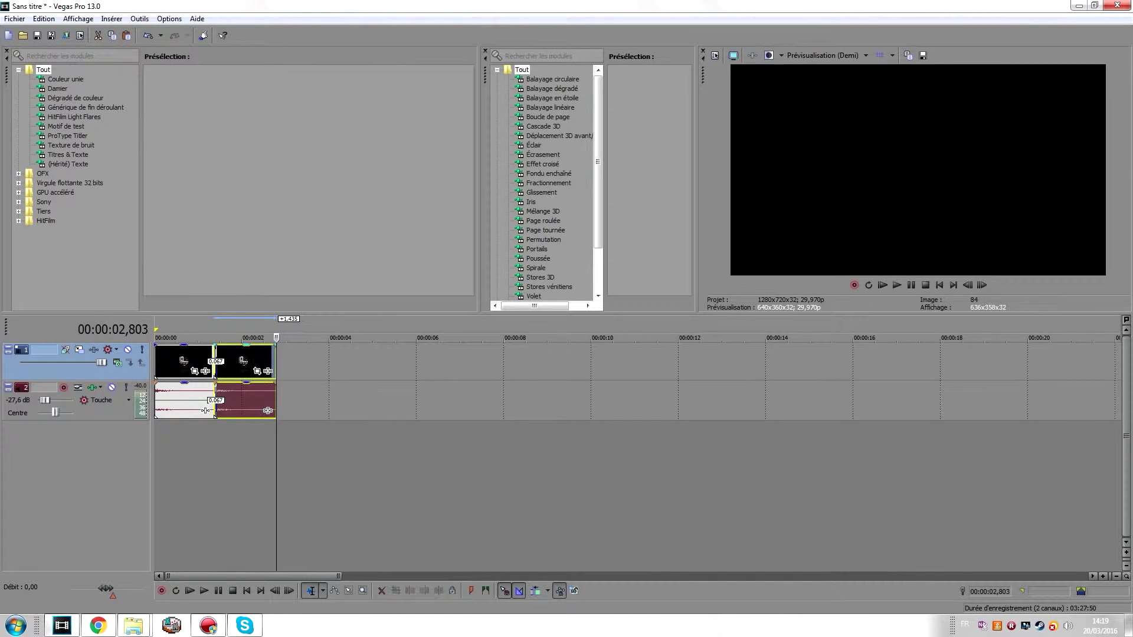
drag(244, 361, 248, 362)
- Play back the two consecutive segments from near the start of the timeline
click(217, 361)
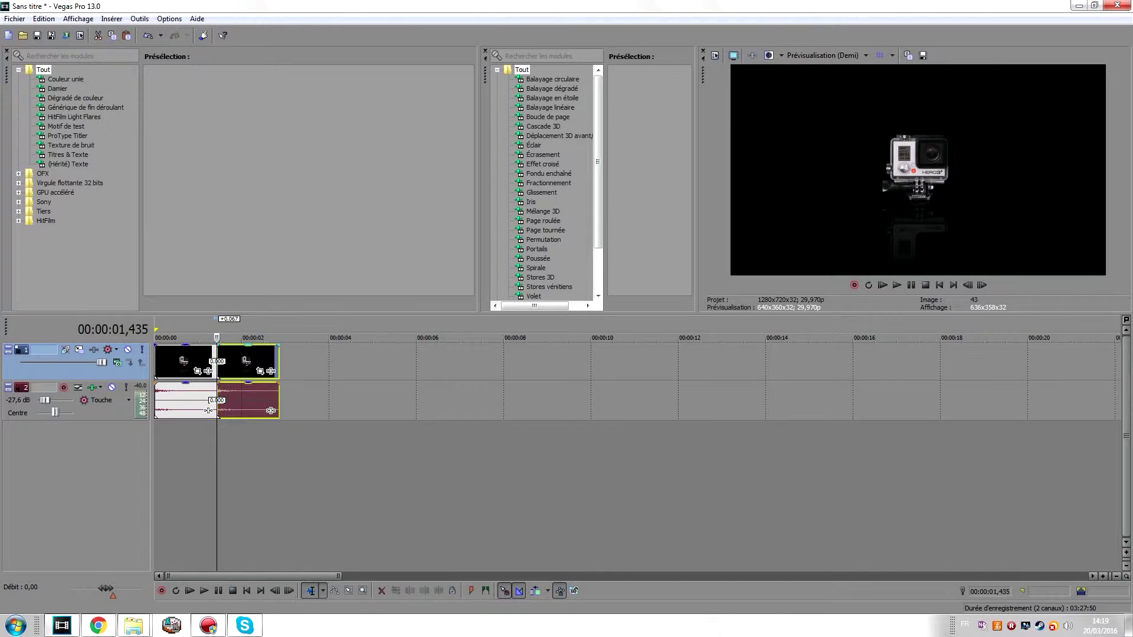
click(165, 337)
key(space)
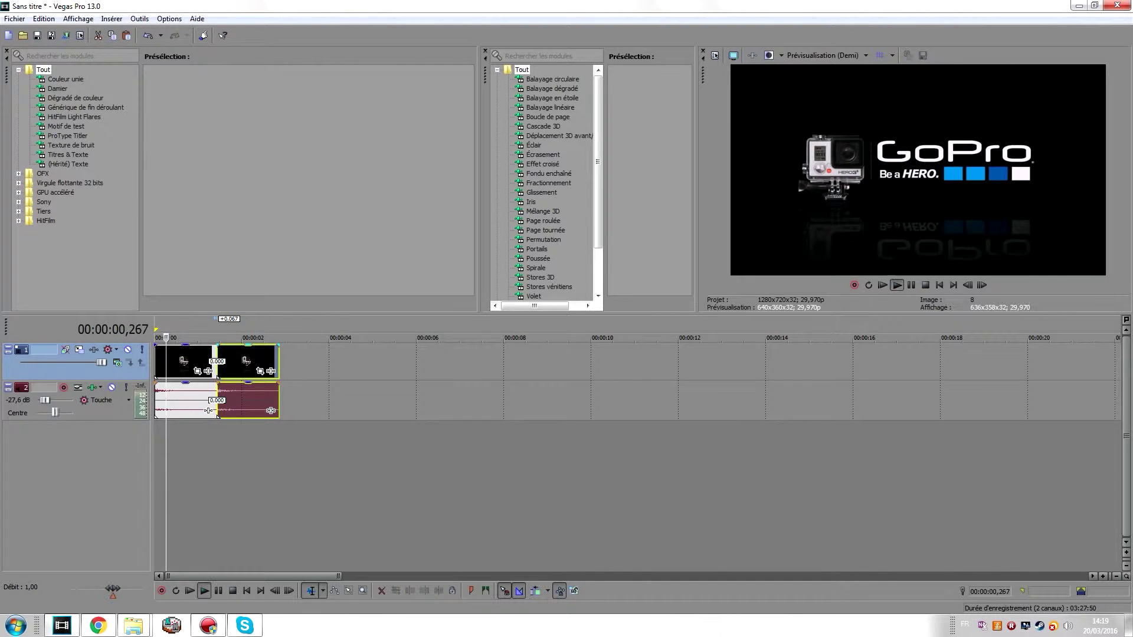
- Stop the playback and reverse the second video segment
key(Return)
right_click(255, 361)
click(243, 361)
right_click(254, 401)
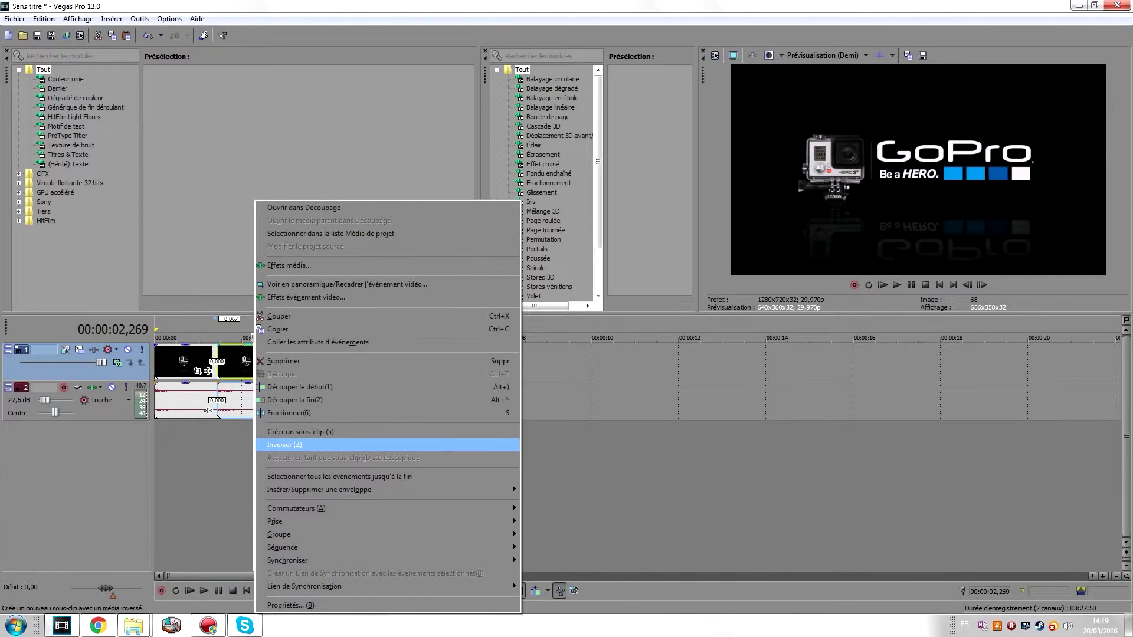
mouse_move(354, 490)
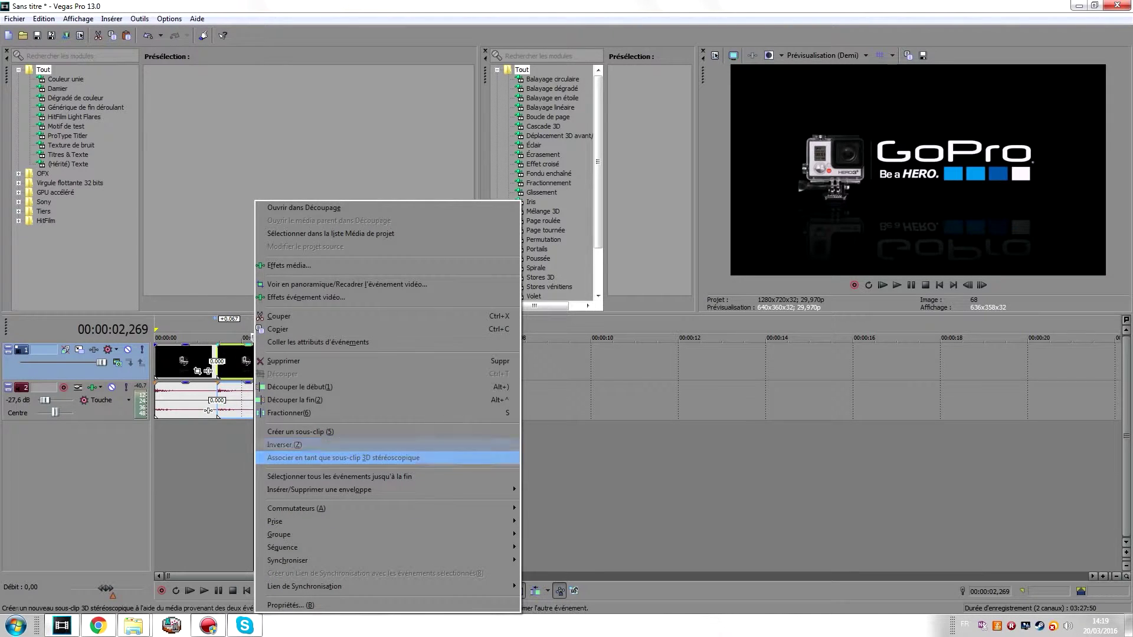
click(284, 445)
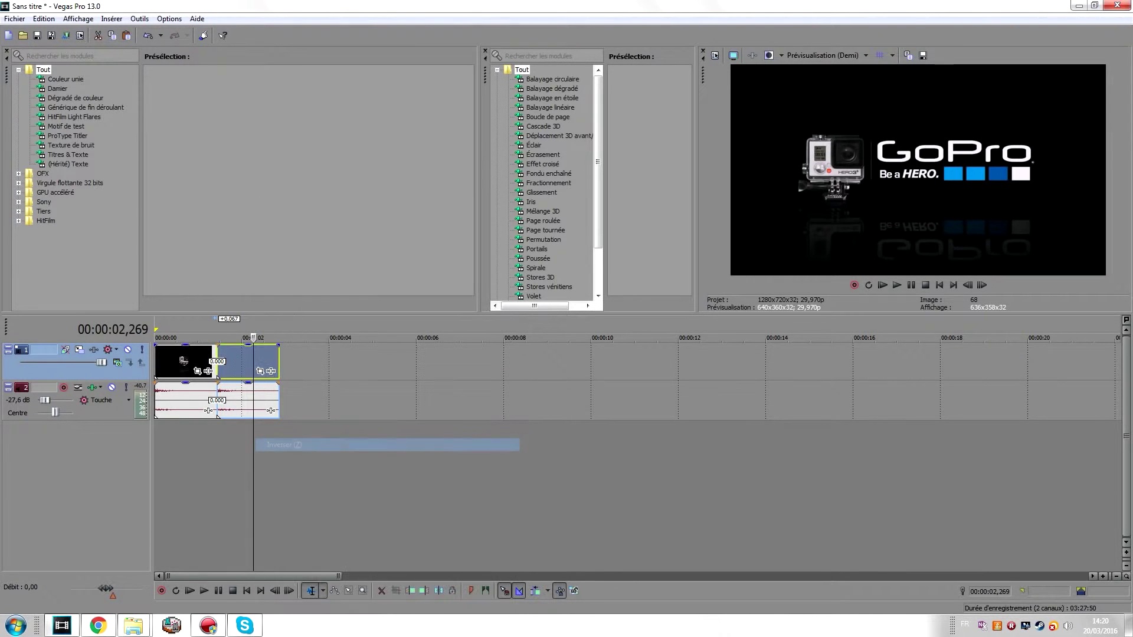
- Play back the transition from the end of the first segment into the reversed segment
scroll(218, 416, up, 4)
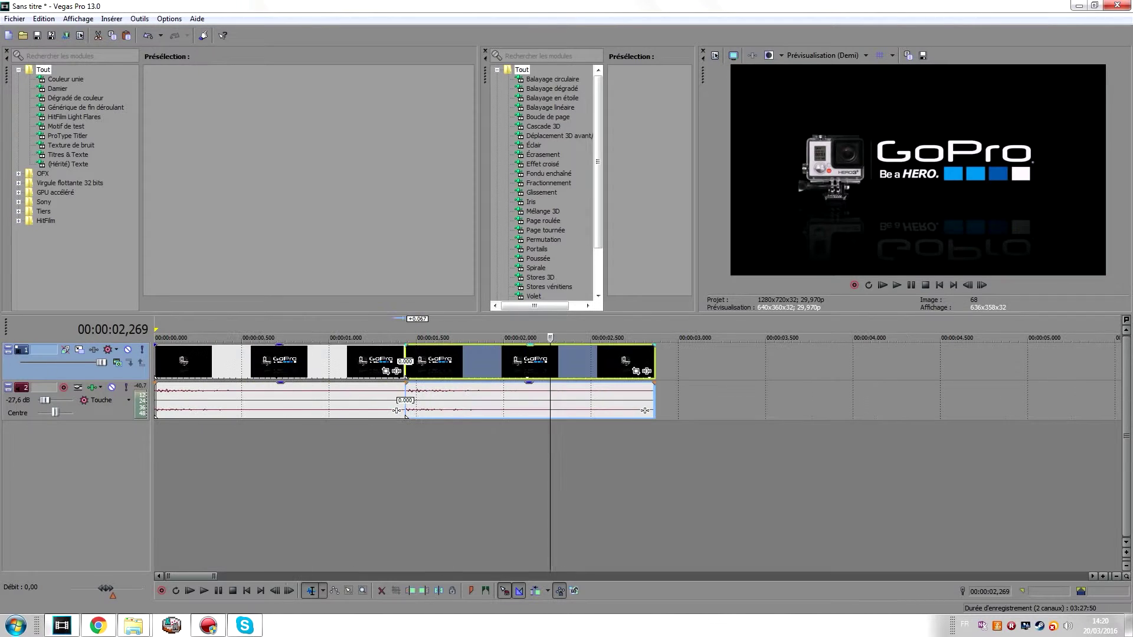
mouse_move(405, 361)
mouse_down()
mouse_move(418, 361)
mouse_move(405, 361)
mouse_up()
click(393, 361)
key(space)
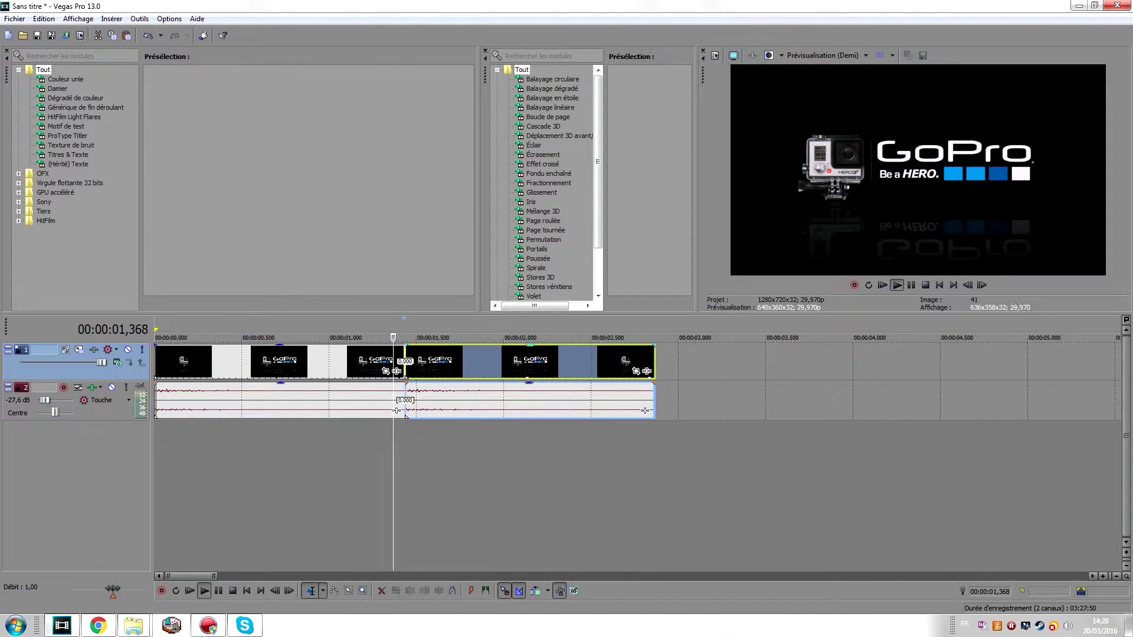
key(Return)
- Shift the second segment about 0.033 s later, leaving a small gap after the first, and play back across the gap
scroll(406, 417, down, 5)
mouse_move(227, 363)
mouse_down()
mouse_move(236, 363)
mouse_move(227, 363)
mouse_up()
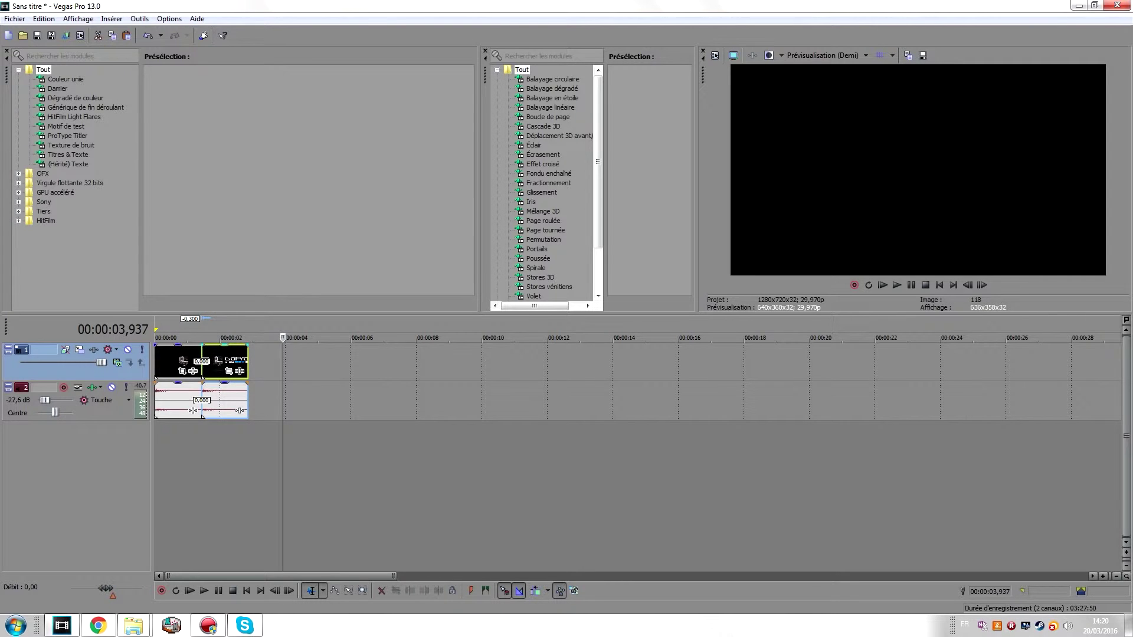
scroll(637, 381, up, 8)
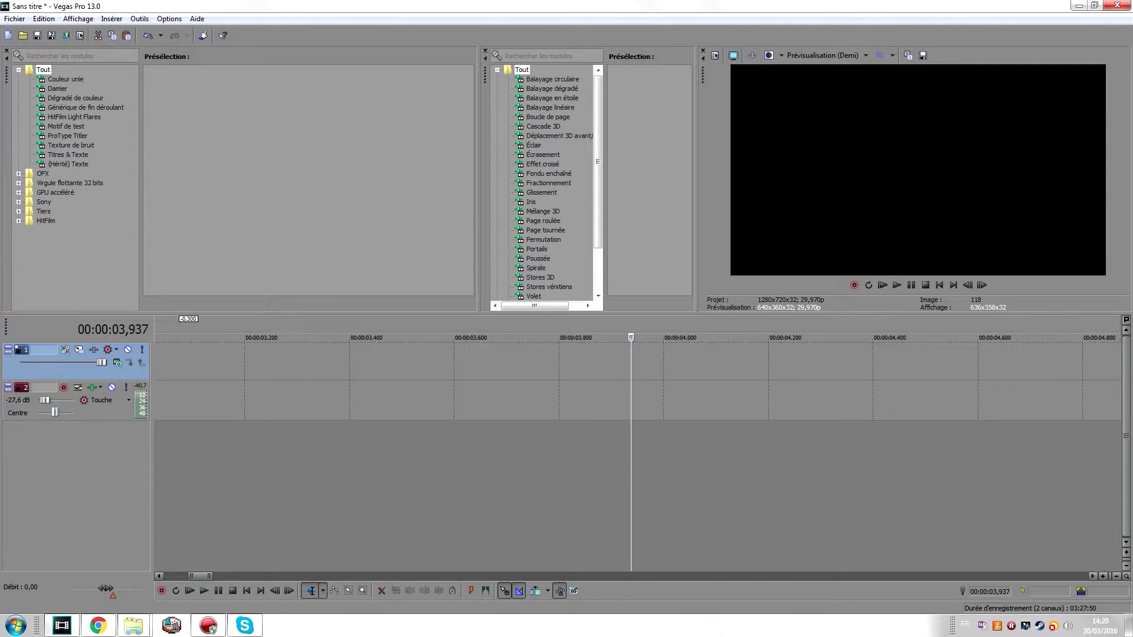
drag(200, 576, 184, 576)
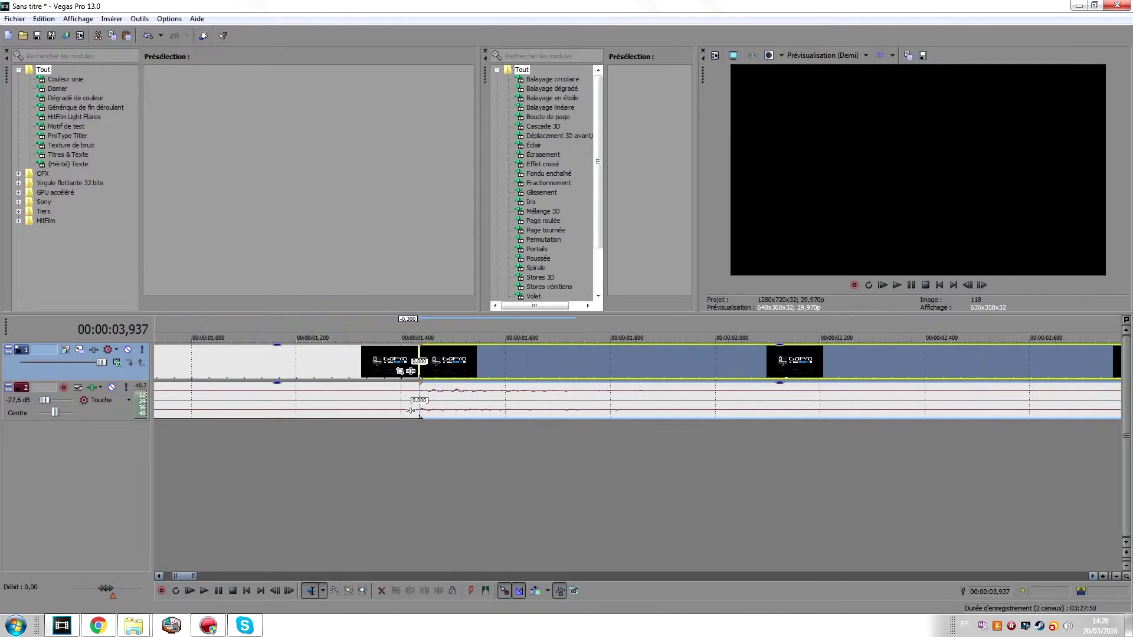
drag(448, 361, 466, 361)
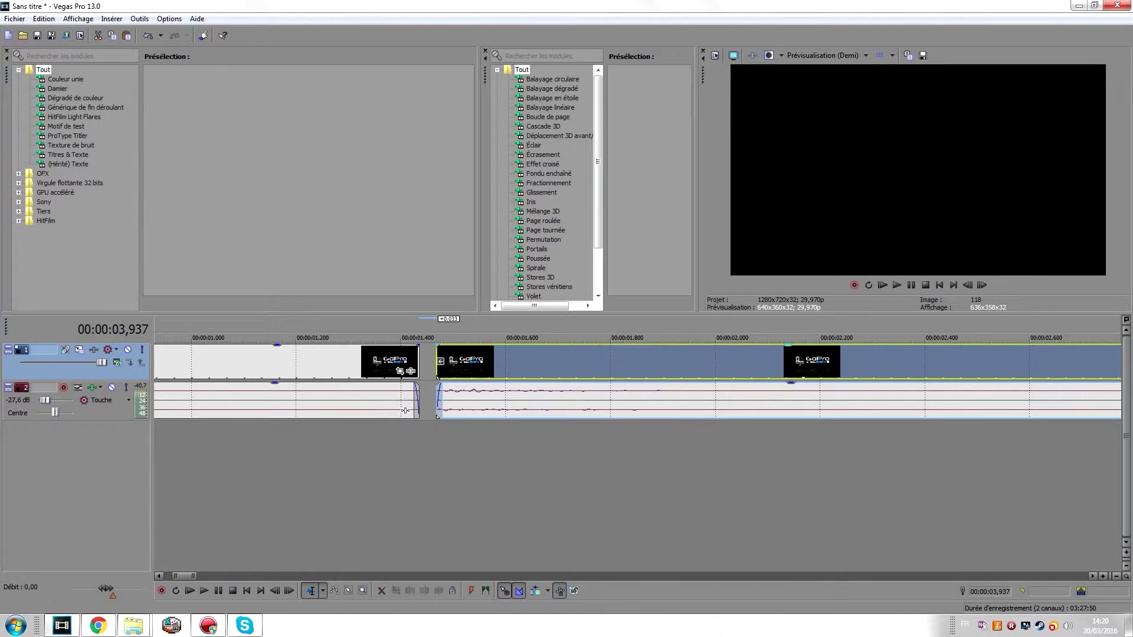
key(space)
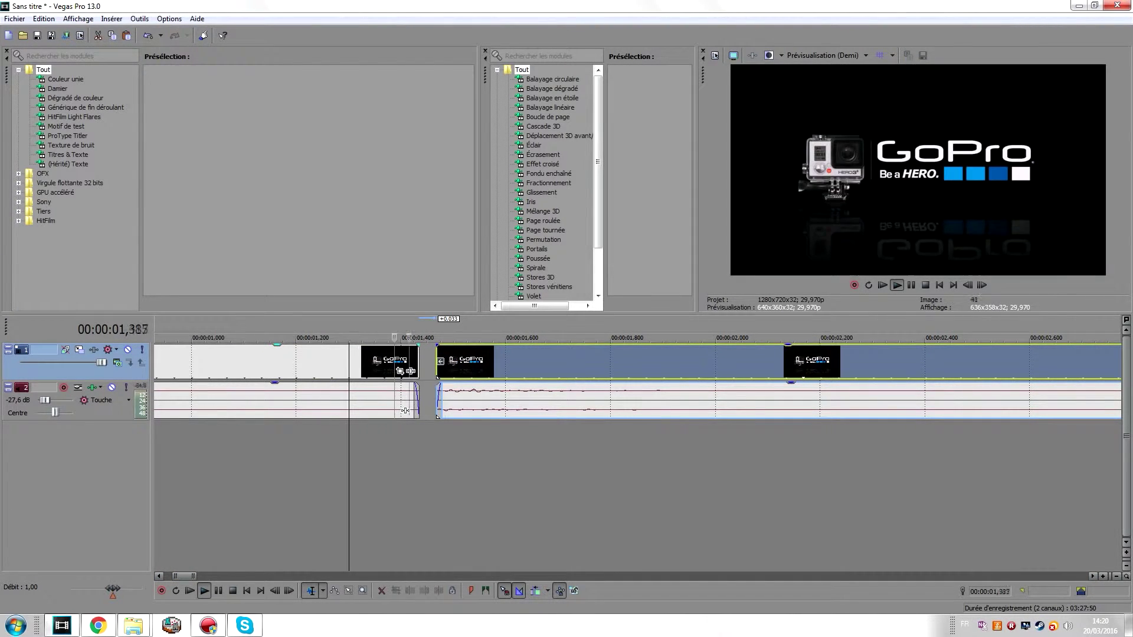
key(Return)
- Extend the end of the second segment to about 3.7 seconds and play back the result
scroll(638, 381, down, 4)
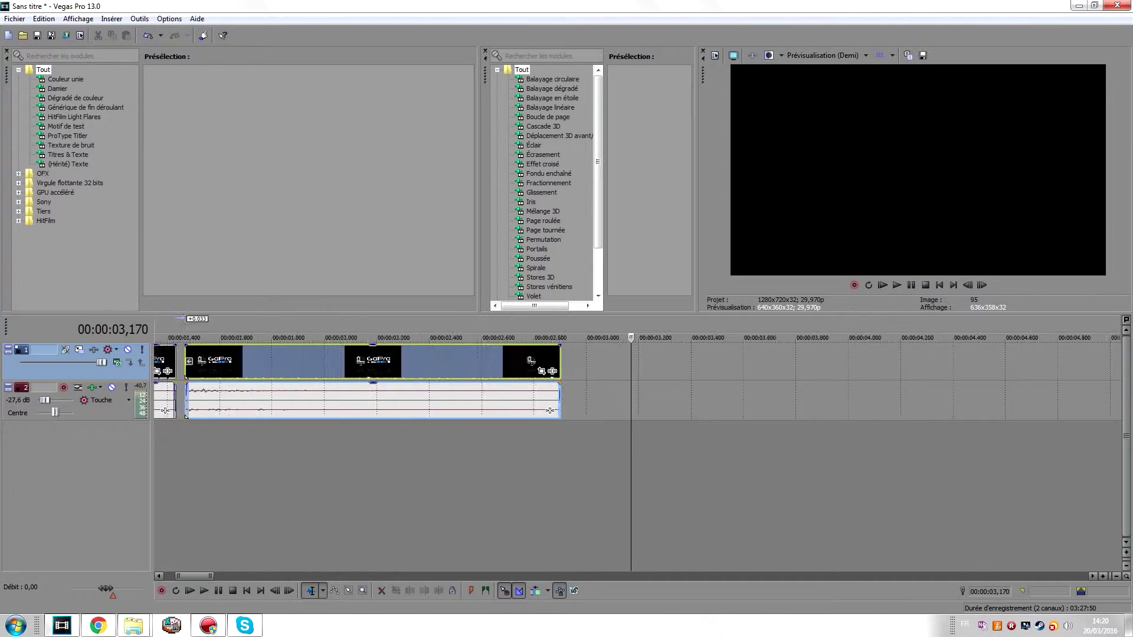
scroll(637, 378, down, 2)
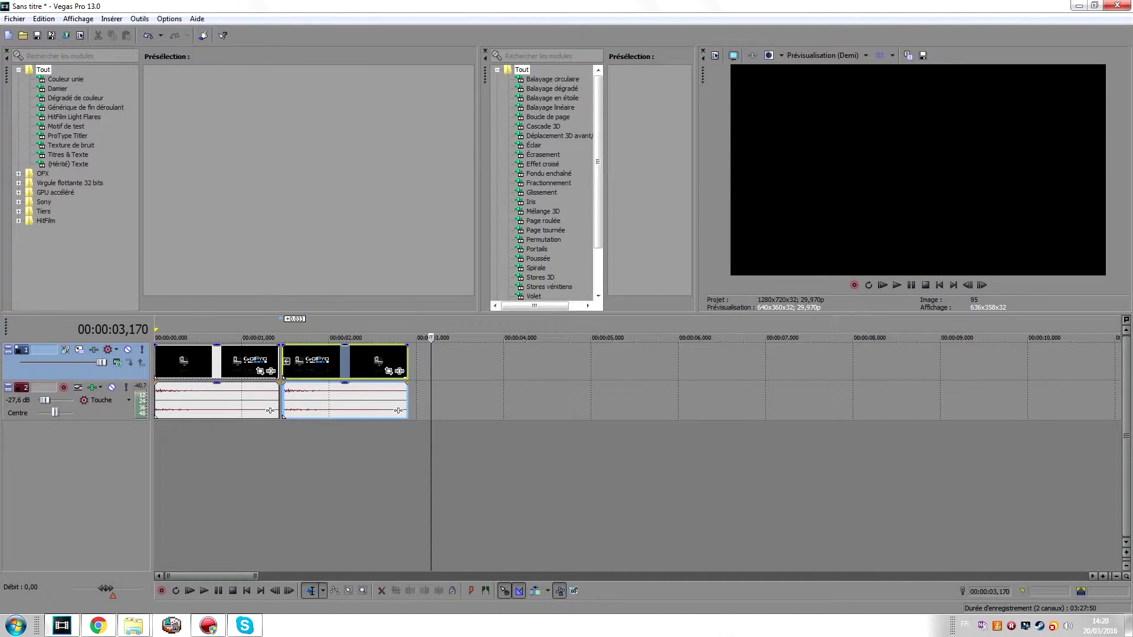
drag(407, 362, 474, 361)
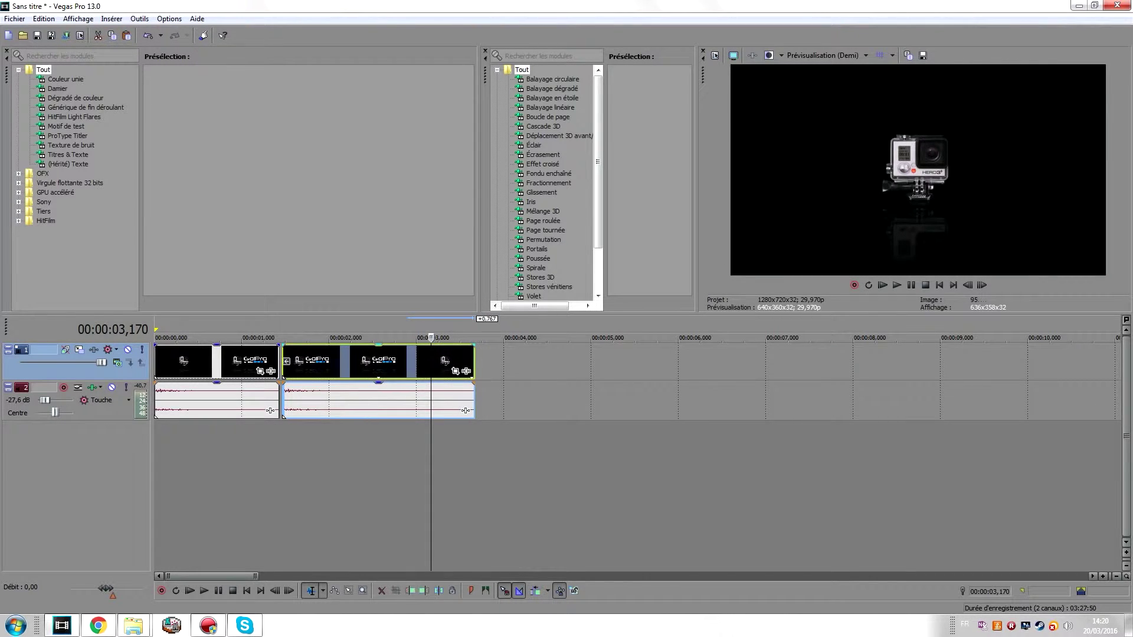
key(space)
key(space)
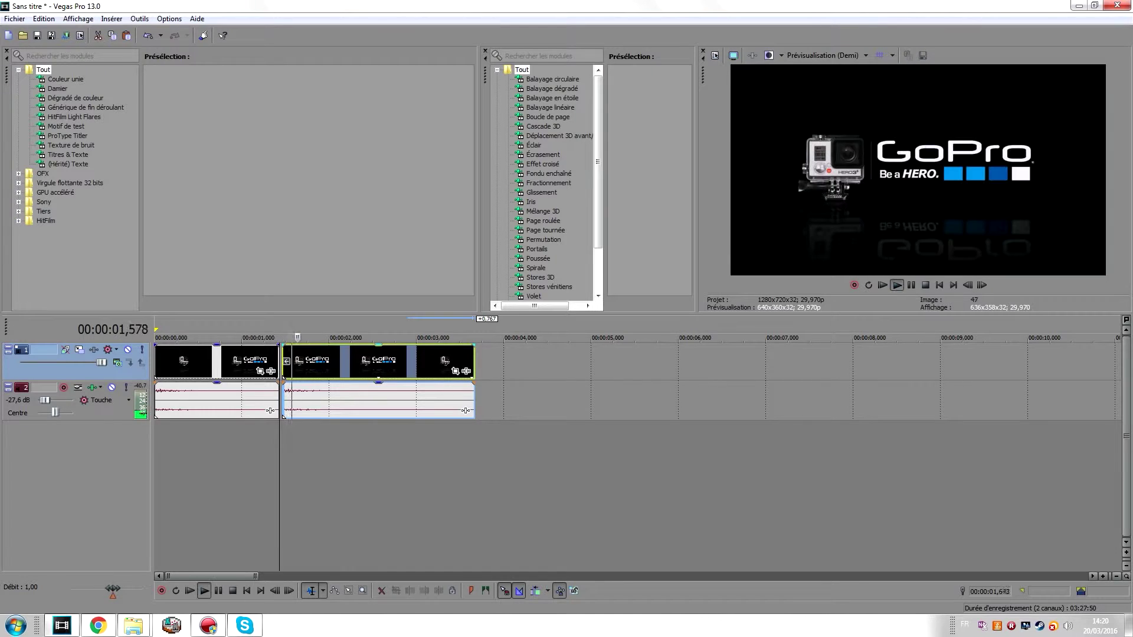
key(Return)
- Move the second segment back against the first to close the gap and play back the transition
drag(286, 361, 284, 361)
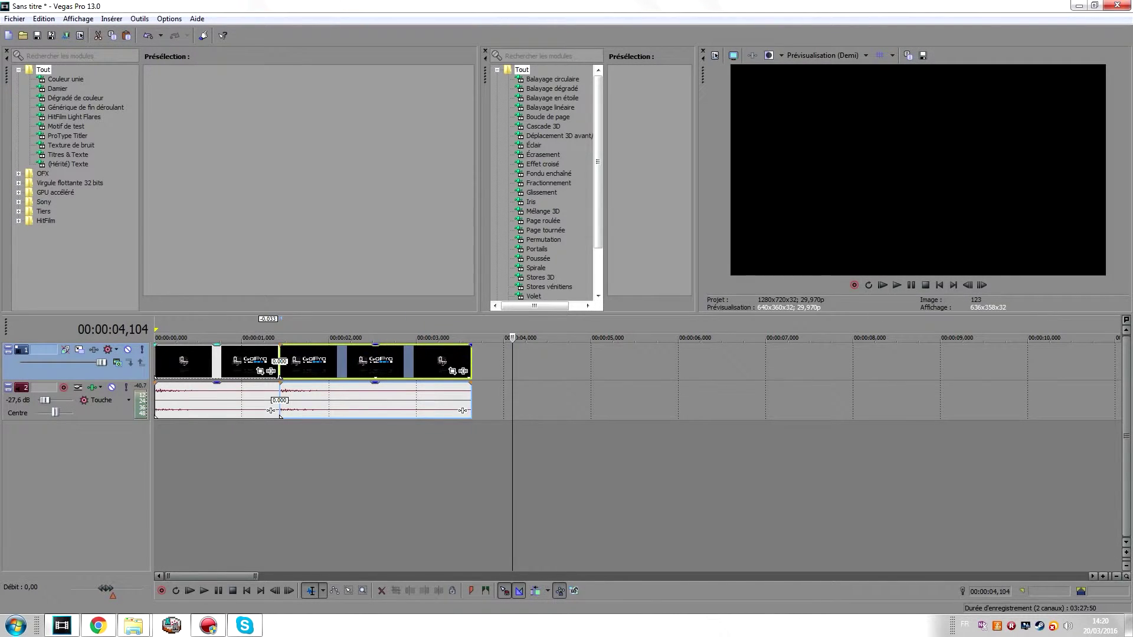
click(268, 337)
key(space)
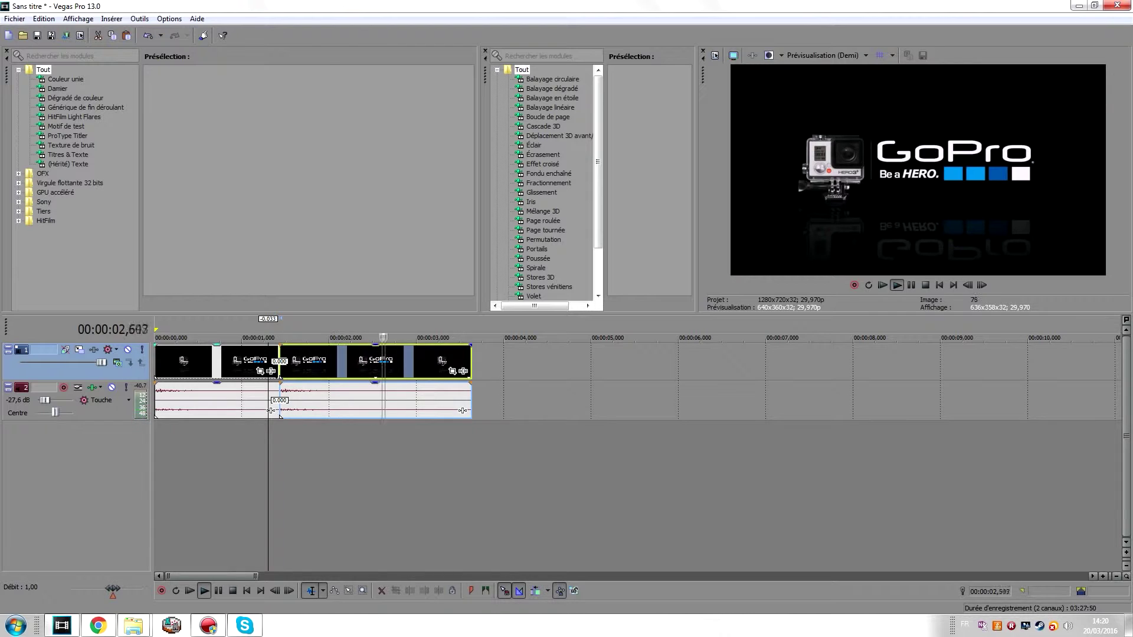
key(Return)
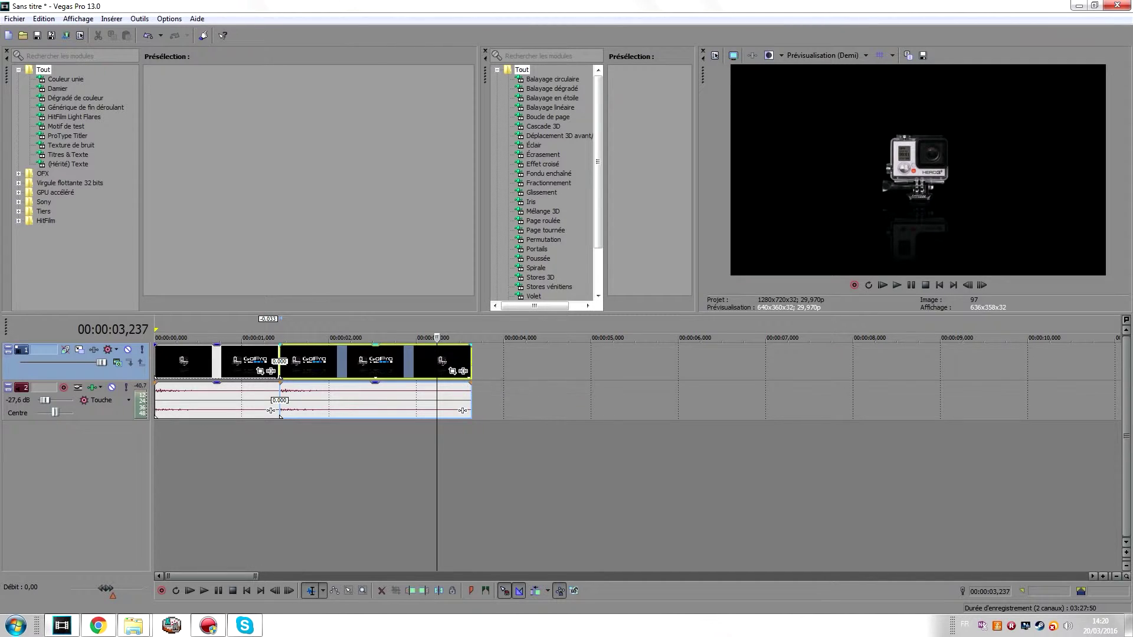
- Time-stretch the second segment so that it ends at about 5 seconds, and play back the slowed result
drag(471, 362, 434, 361)
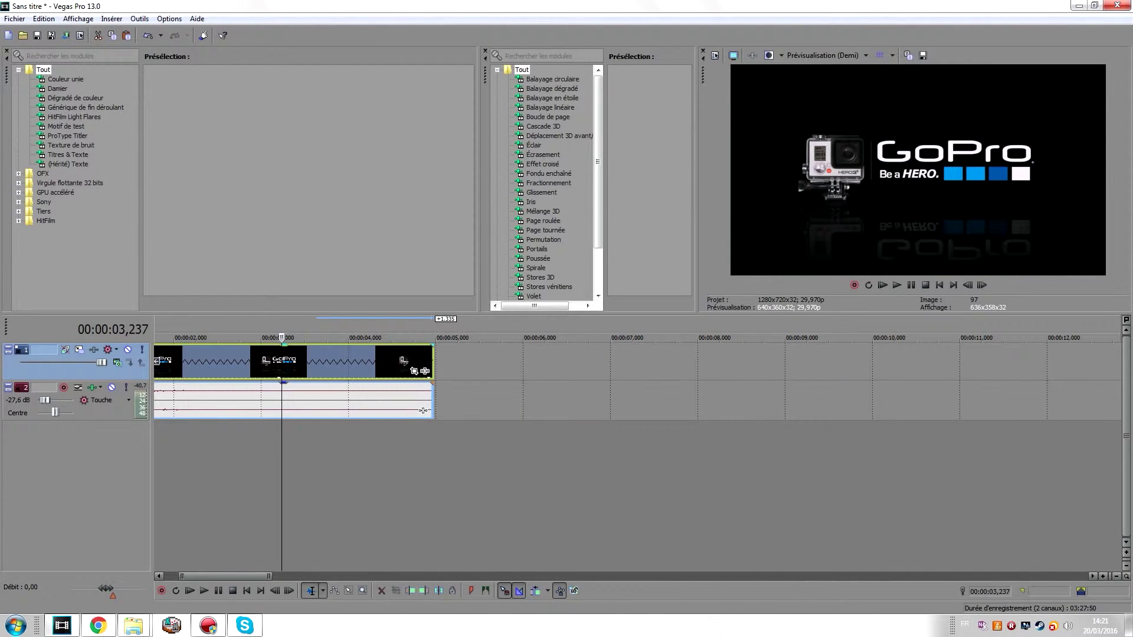
drag(225, 577, 212, 577)
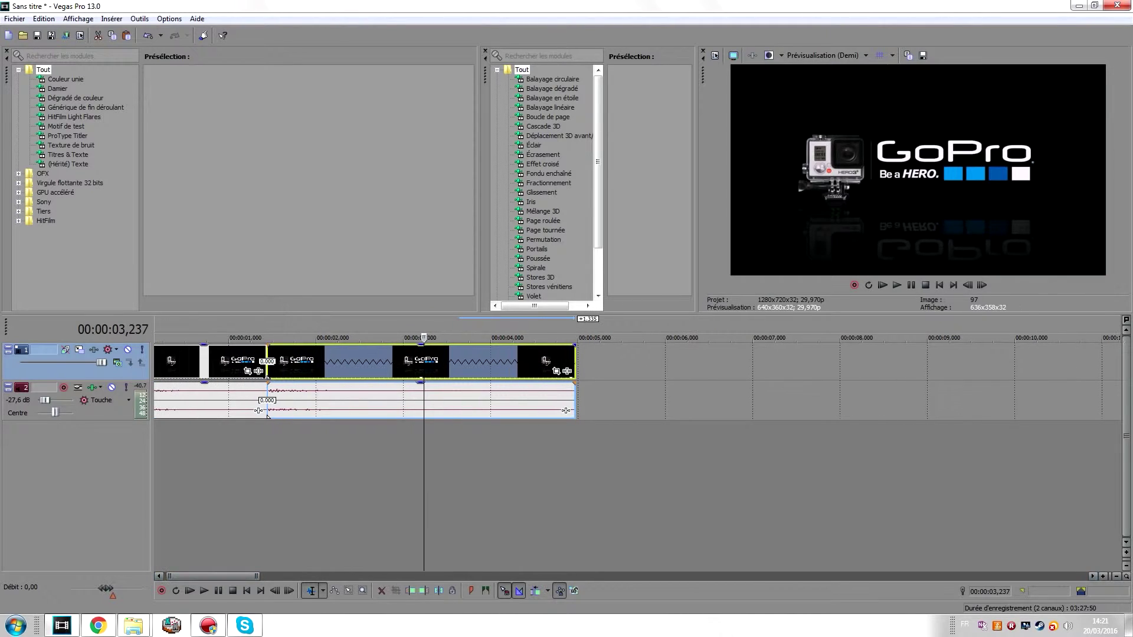
click(240, 338)
key(space)
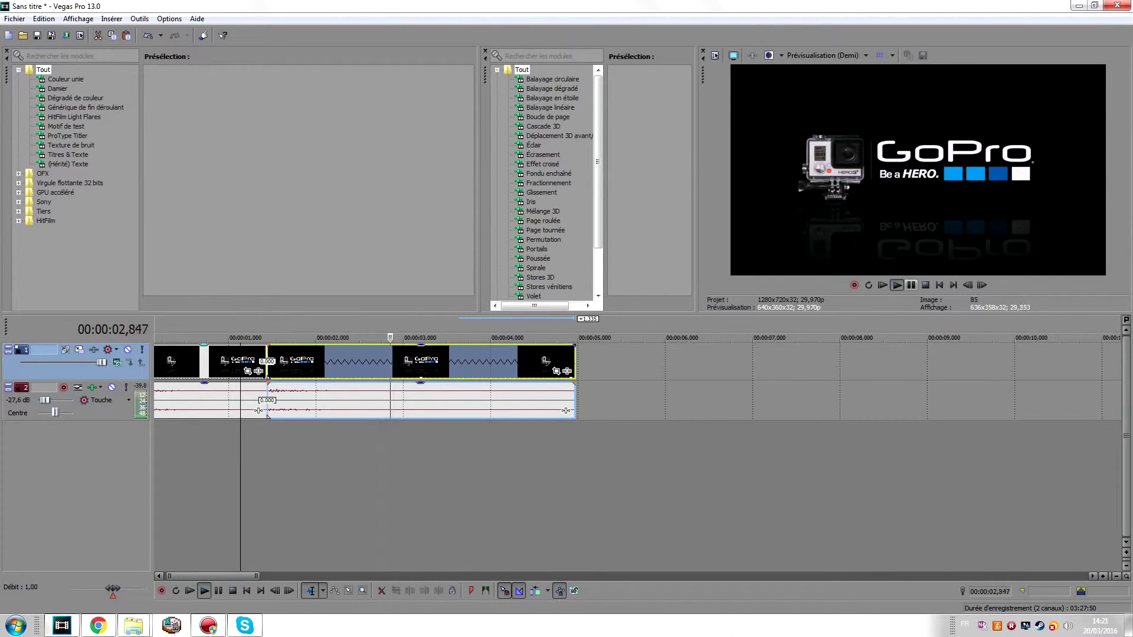
key(Return)
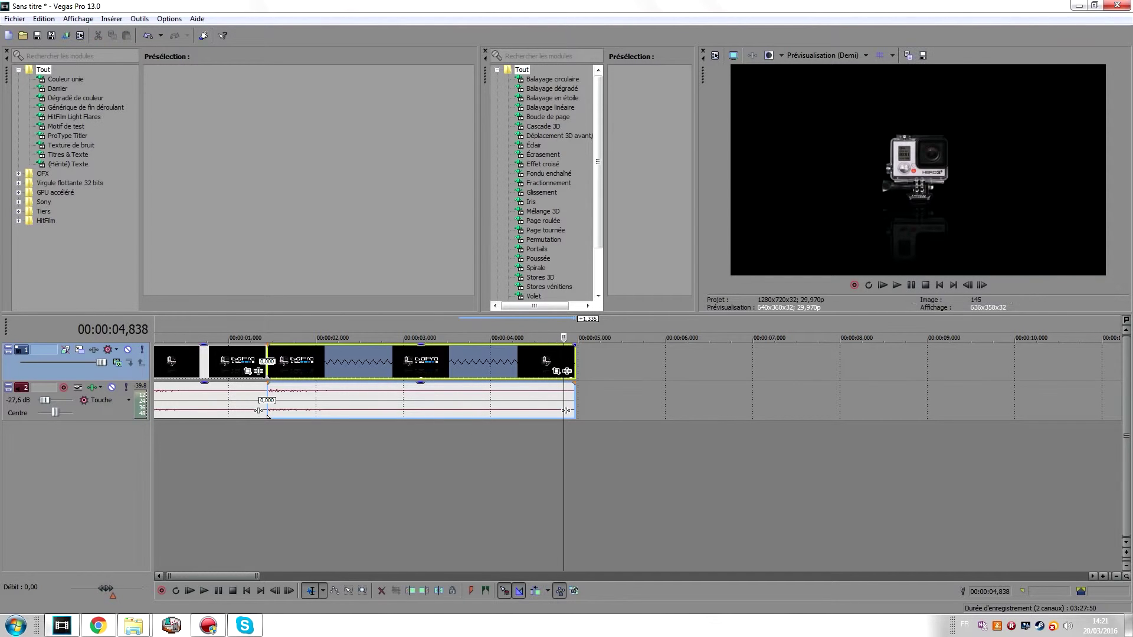
- Time-stretch the second segment further so that it ends at about 10.2 seconds, and play it back from about 1.2 seconds
drag(576, 377, 997, 378)
click(205, 337)
key(alt)
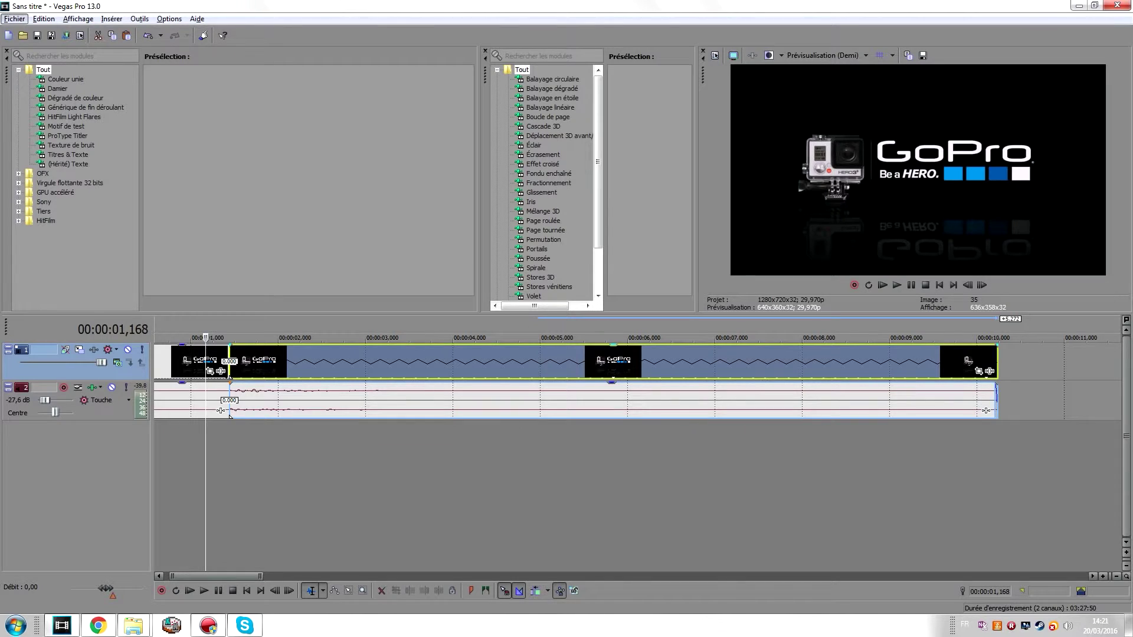
key(space)
key(Escape)
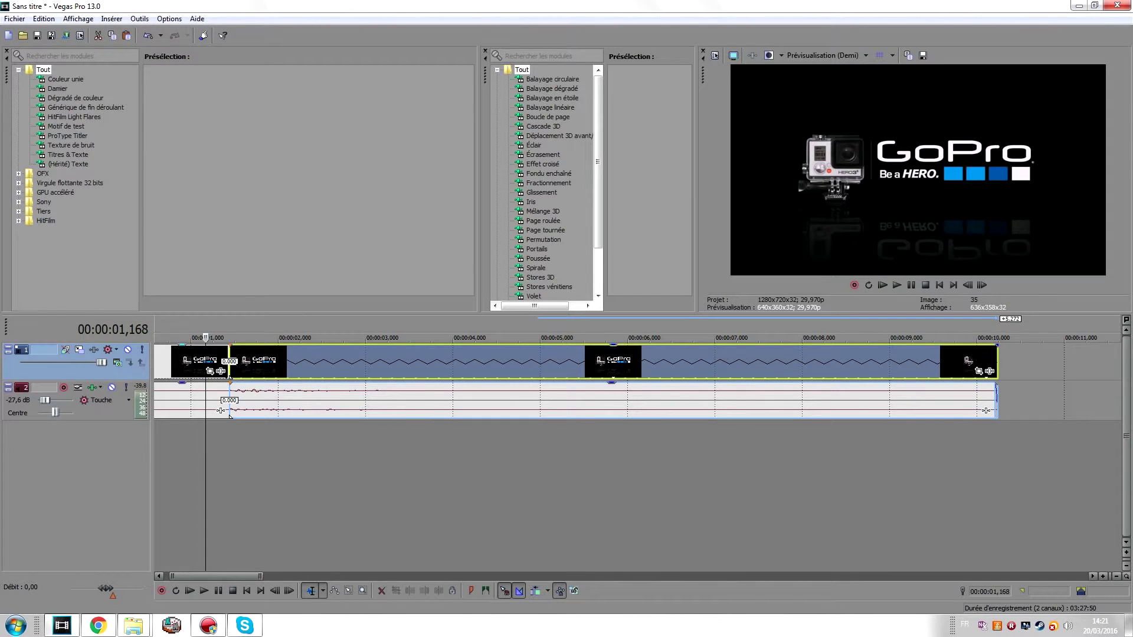
key(space)
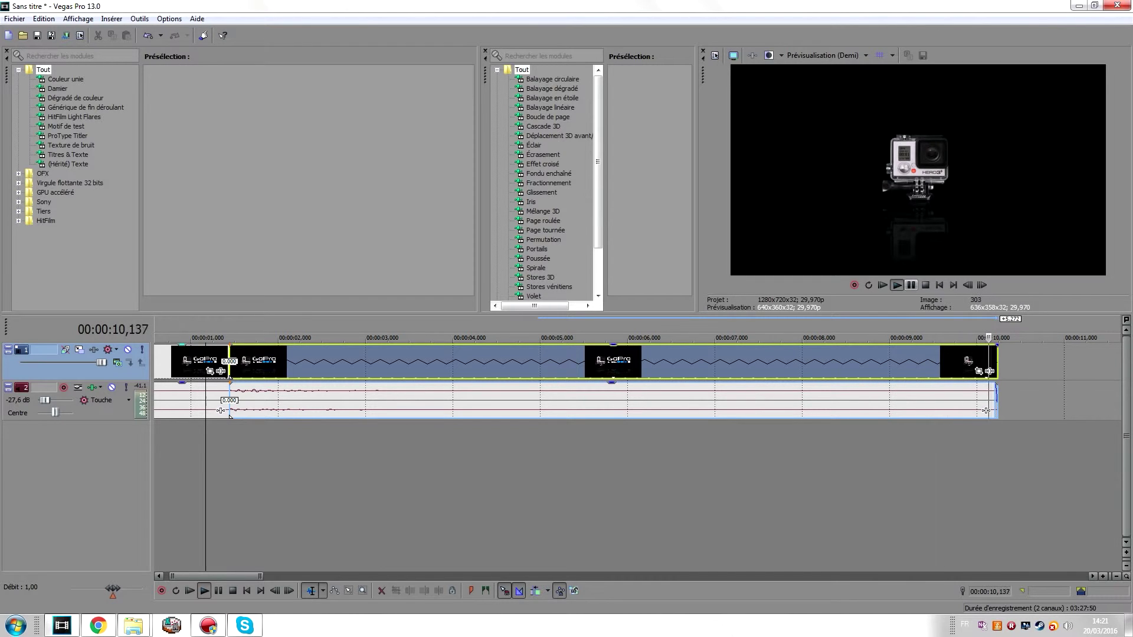
- Compress the time-stretched second segment so that it ends at about 8.3 seconds
scroll(638, 381, down, 1)
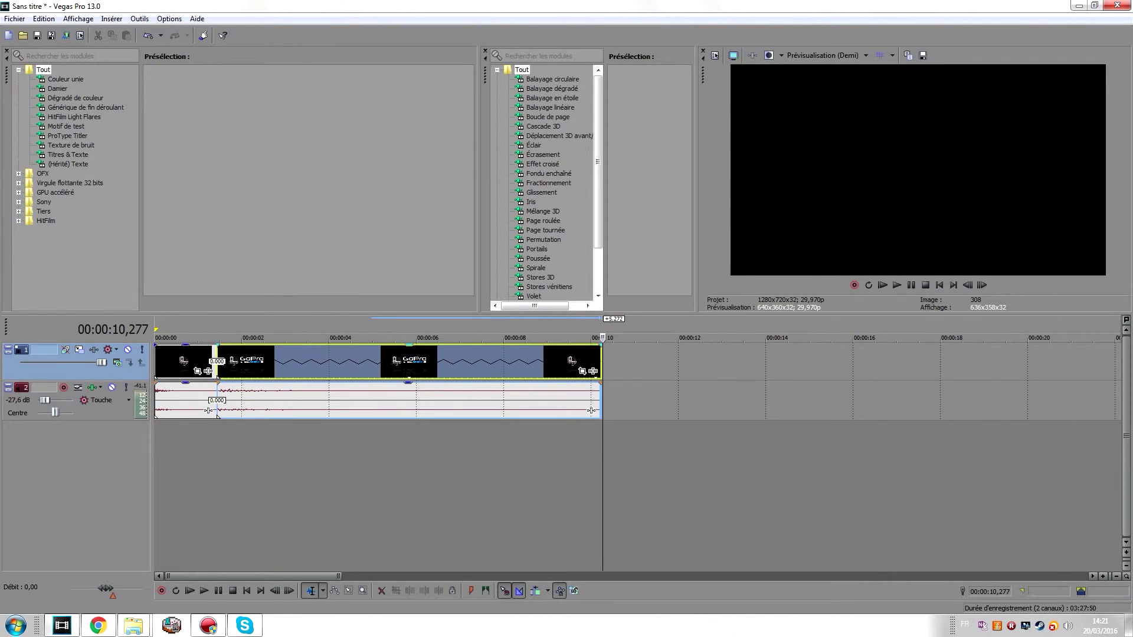
drag(601, 361, 517, 361)
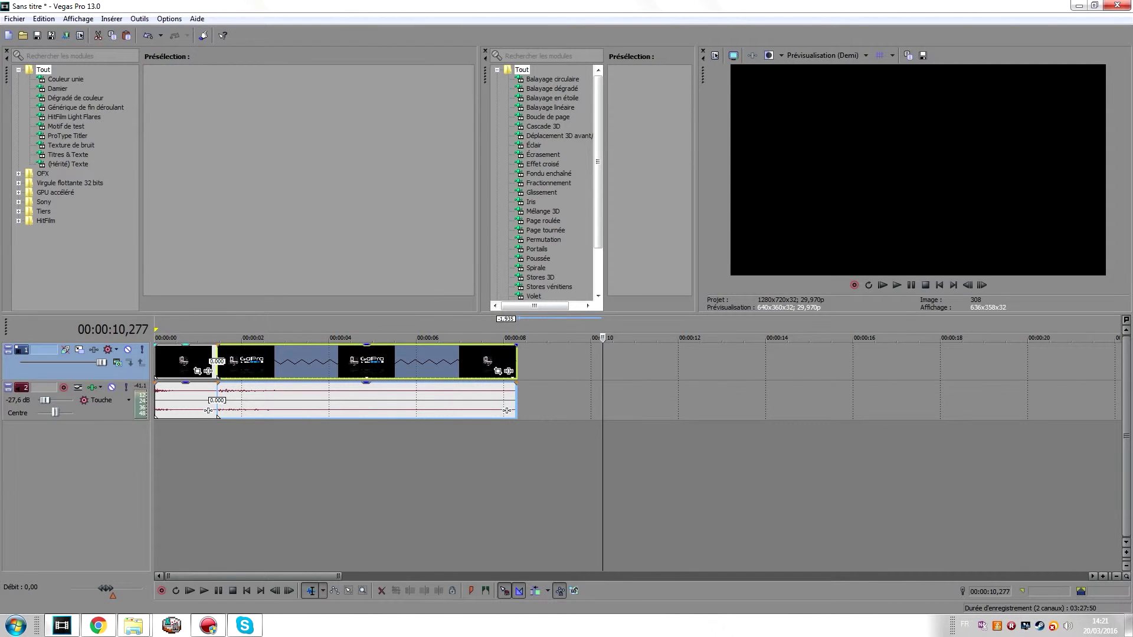
- Paste a copy of the first segment directly after the second and time-stretch the copy to end at about 14 seconds
right_click(166, 357)
click(195, 329)
right_click(547, 356)
click(567, 365)
drag(634, 361, 766, 361)
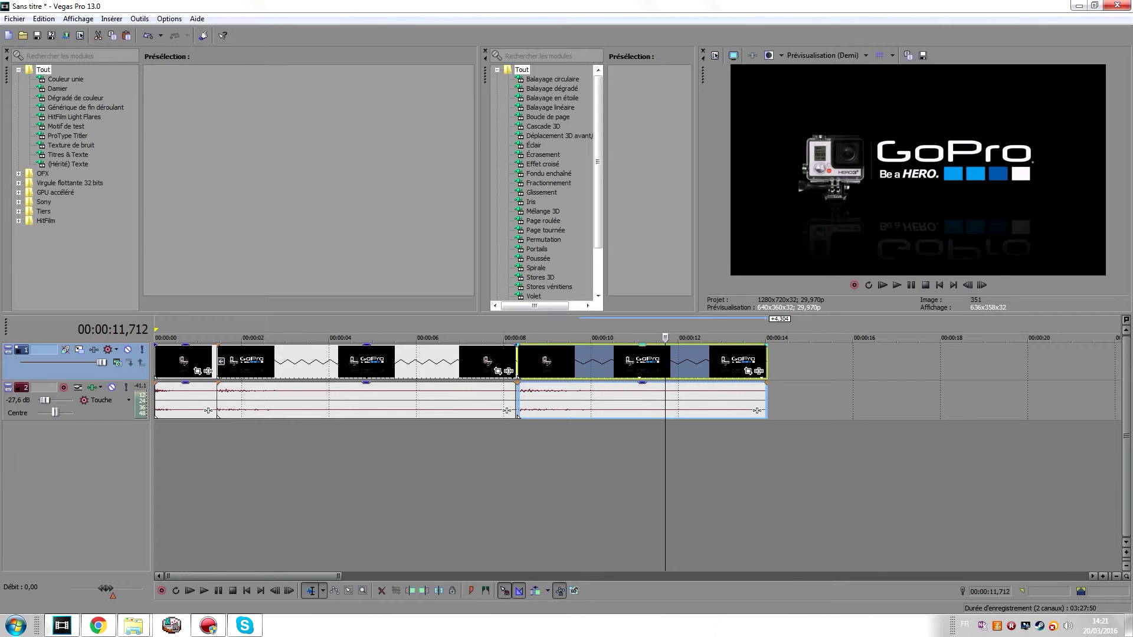
- Play back all three segments from the start of the timeline and pause at about 13 seconds
key(Home)
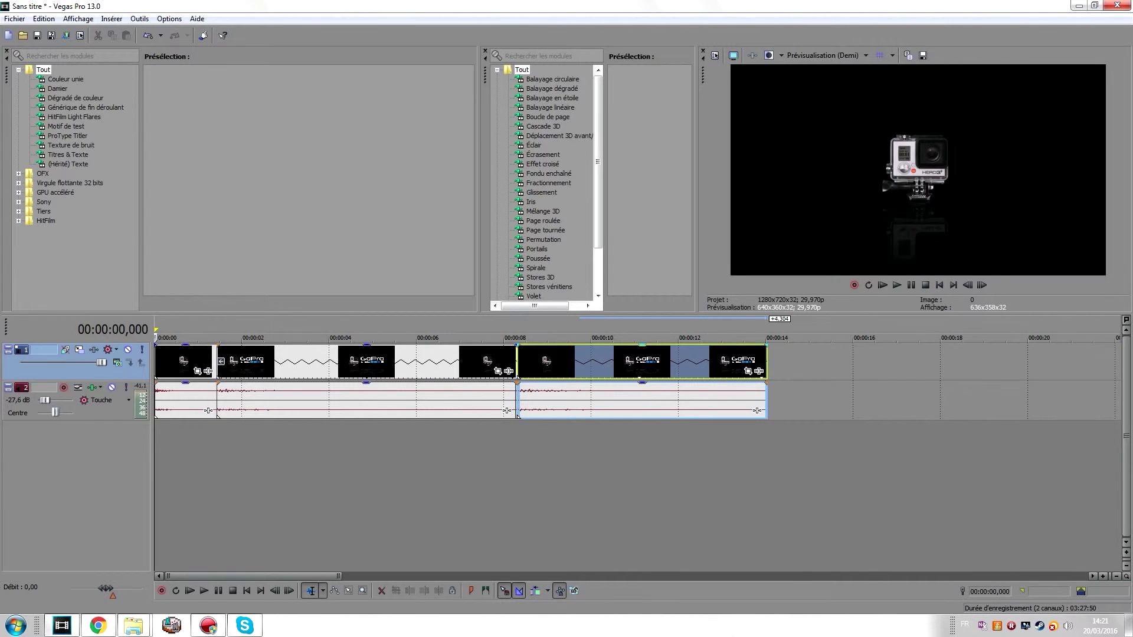
key(space)
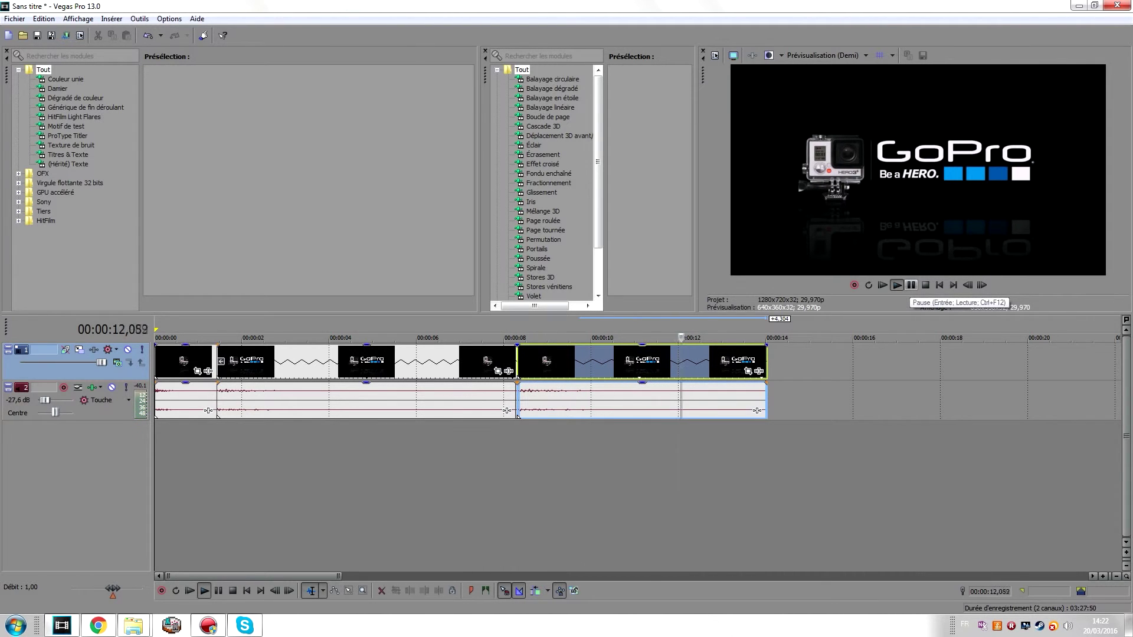
click(912, 285)
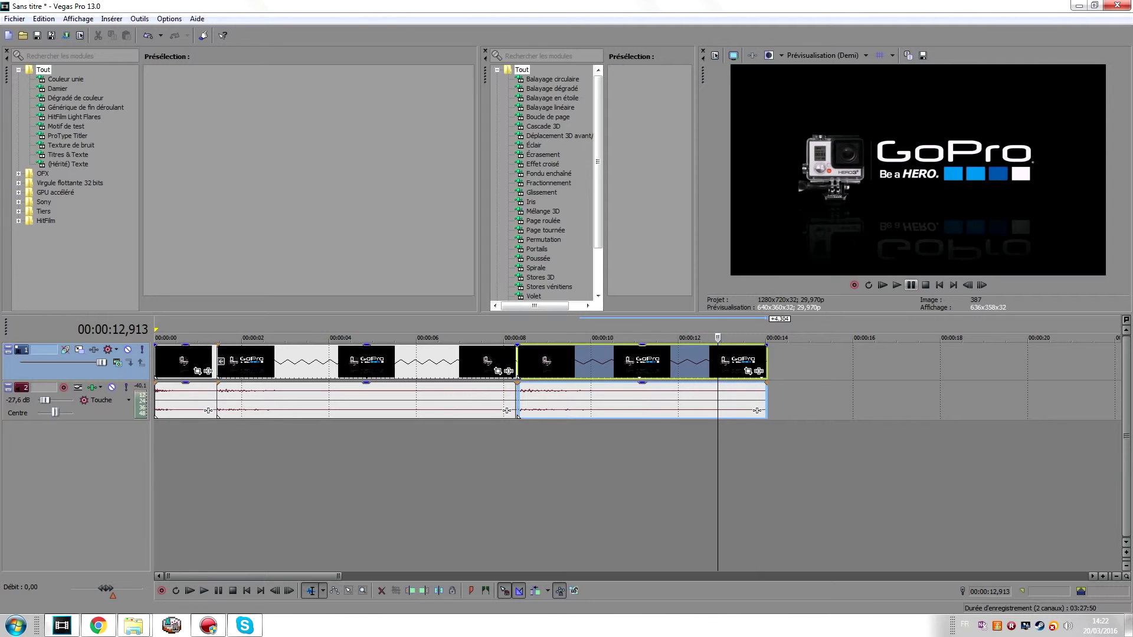